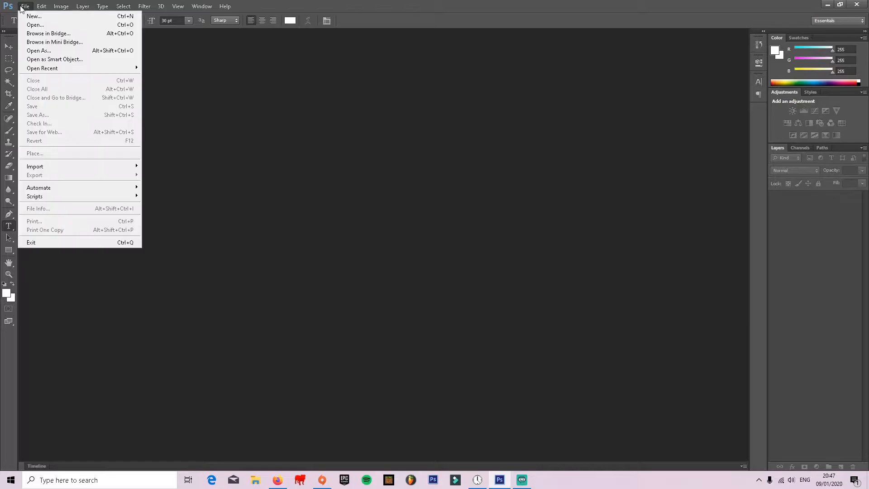
- Create a new 1280 × 720 pixel RGB document at 72 pixels/inch with a transparent background
click(25, 16)
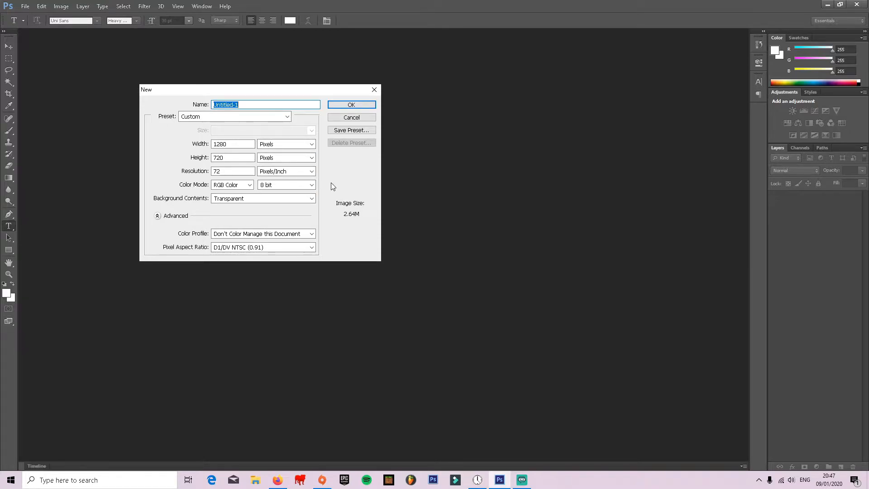
click(370, 106)
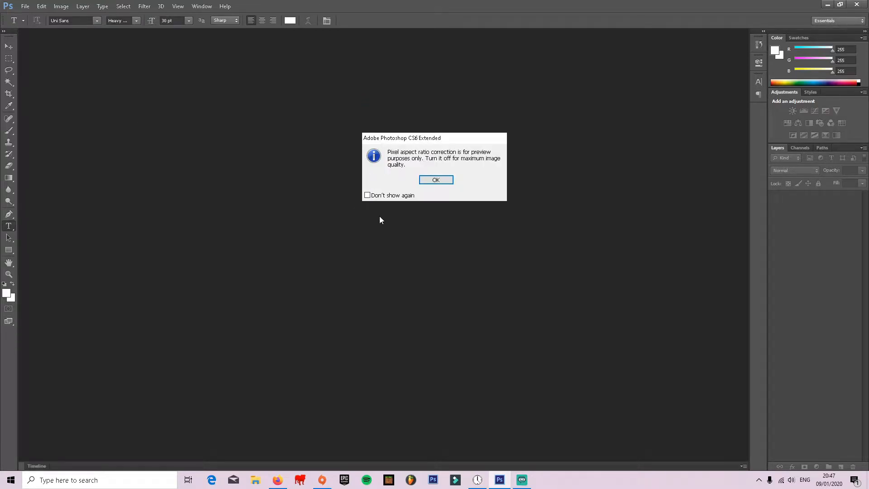
click(436, 183)
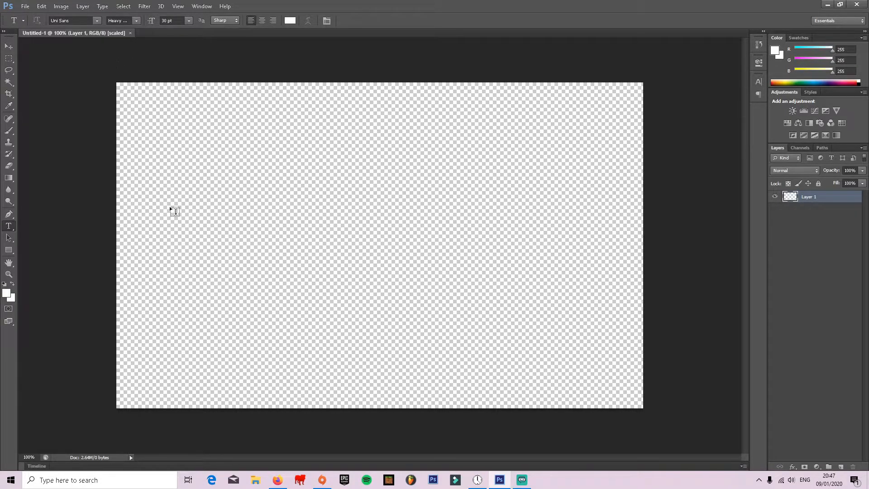
- Switch to Firefox and search Google Images for "cool background" in a new tab
click(277, 480)
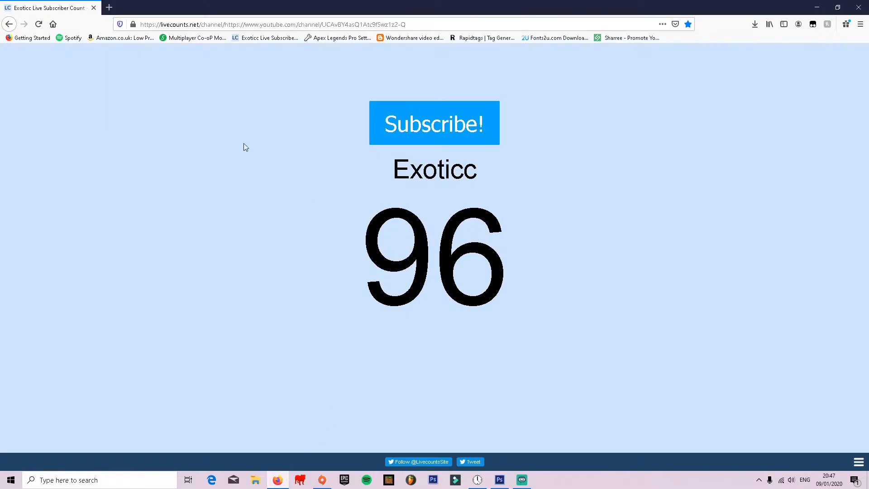
click(109, 7)
text(google.com)
key(Return)
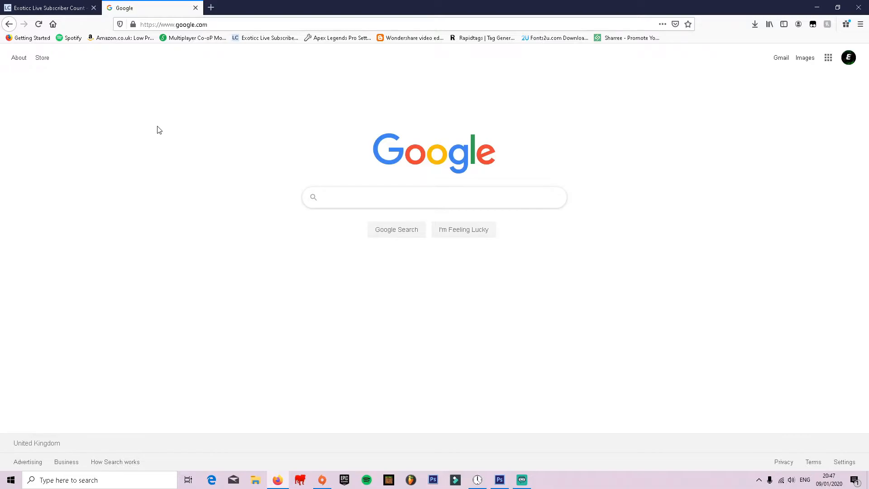
text(cool background)
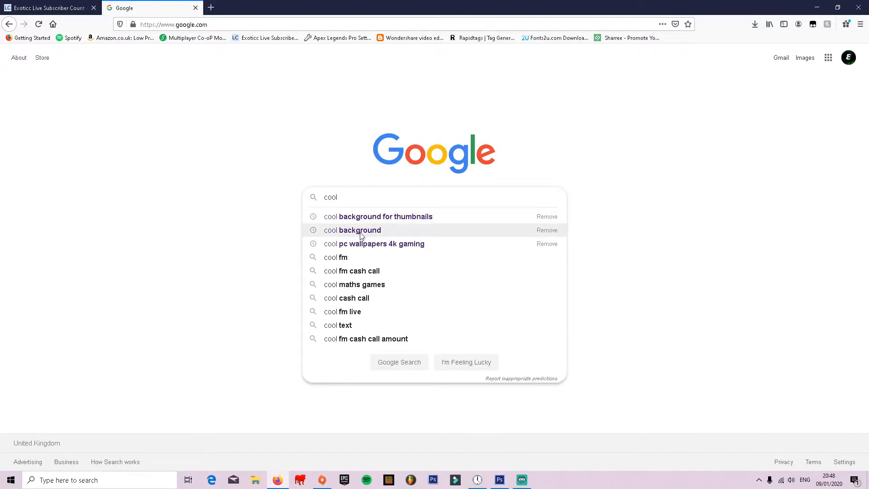
click(360, 230)
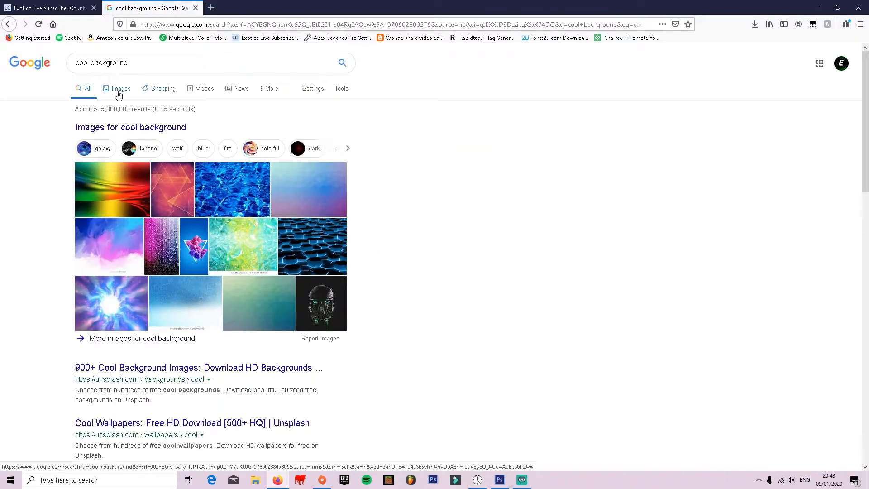
click(118, 89)
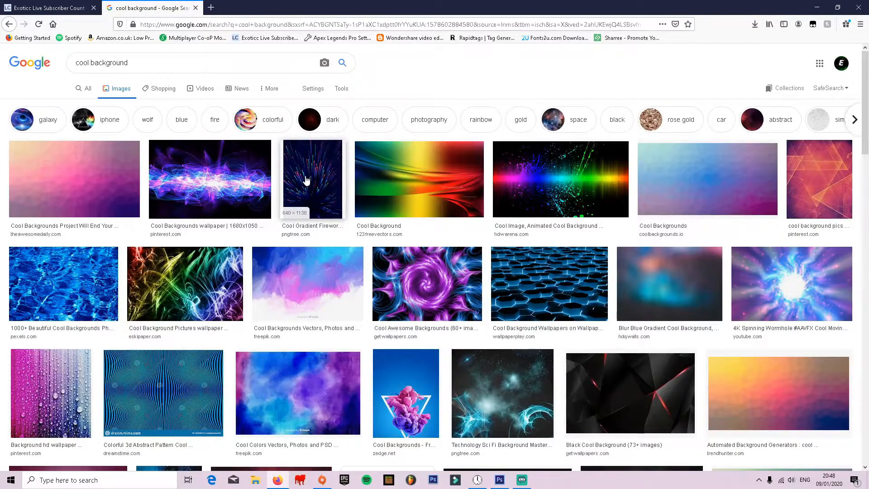
- Find the related yellow, pink and blue low-poly image from trendhunter.com and save it to the Desktop as cool-backgrounds
click(101, 171)
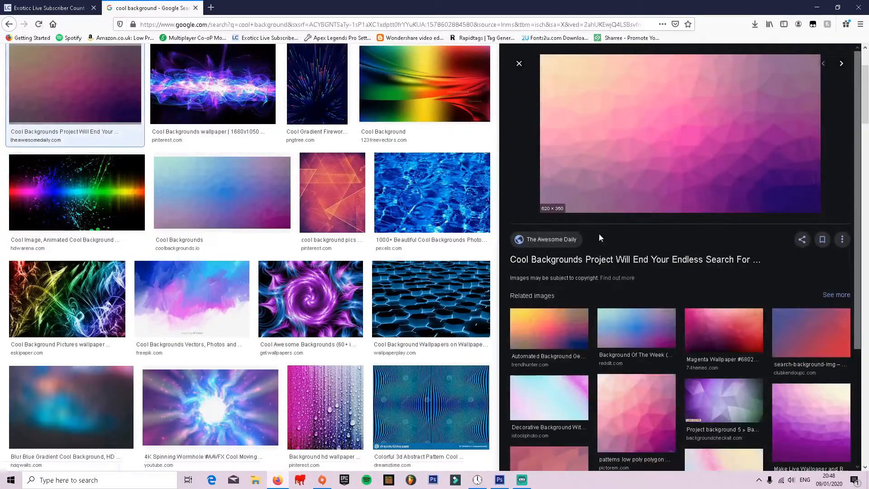
click(543, 329)
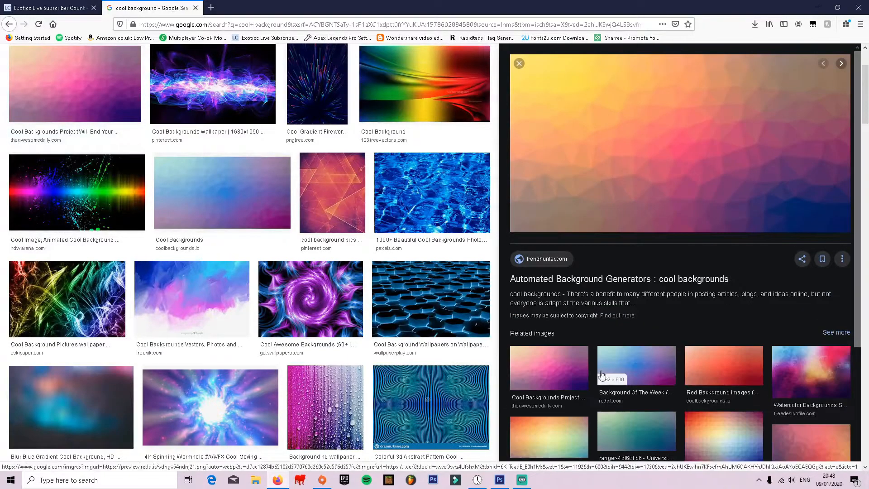
right_click(591, 136)
click(625, 245)
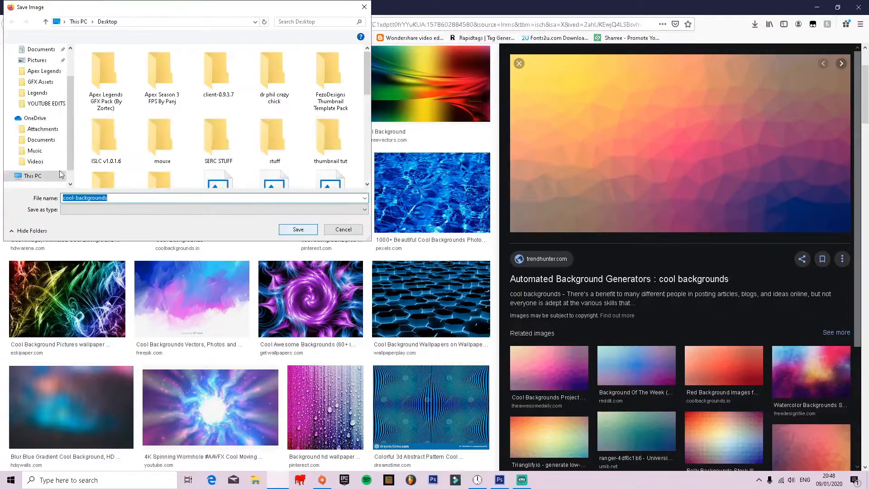
click(291, 232)
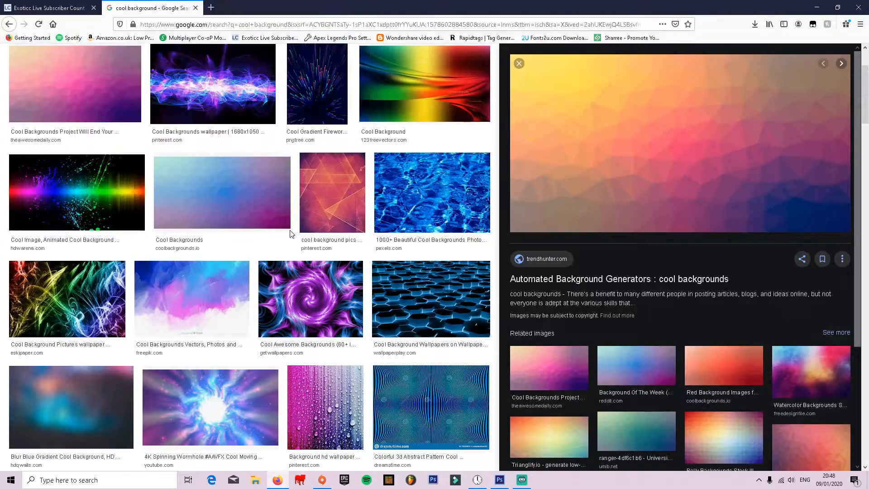
- Return to Photoshop and open cool-backgrounds.jpeg from the Desktop
click(500, 481)
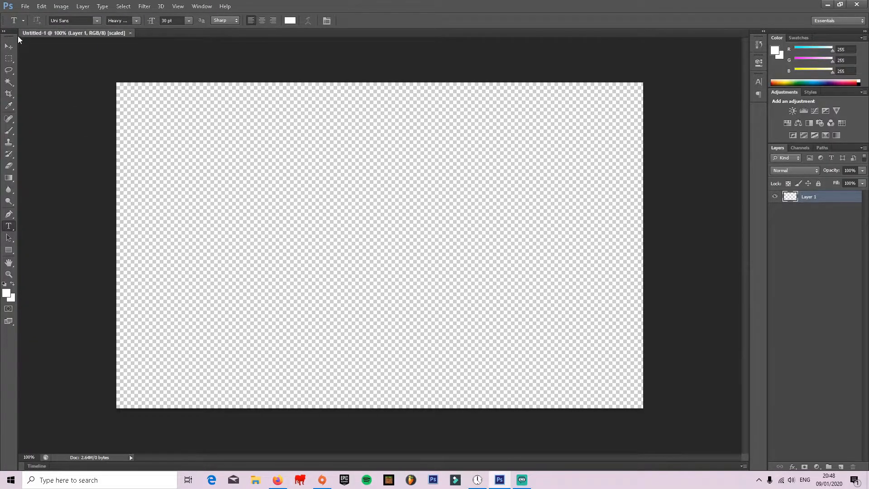
click(26, 5)
click(34, 25)
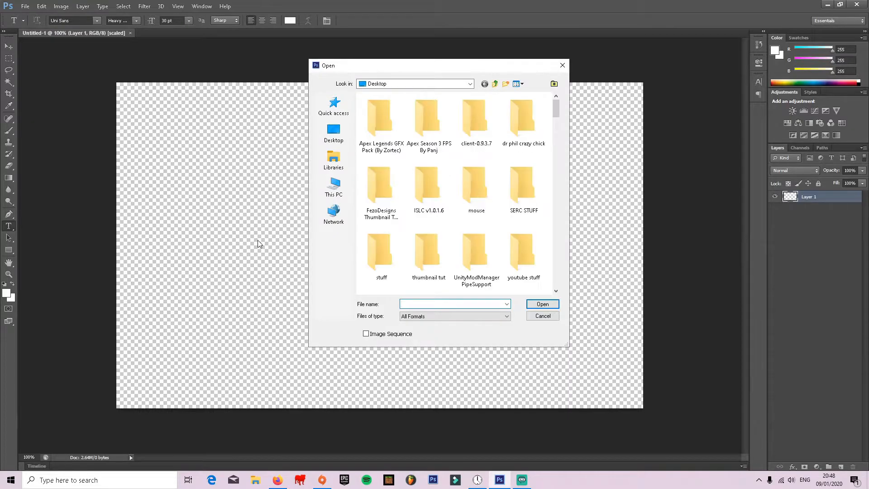
text(coo)
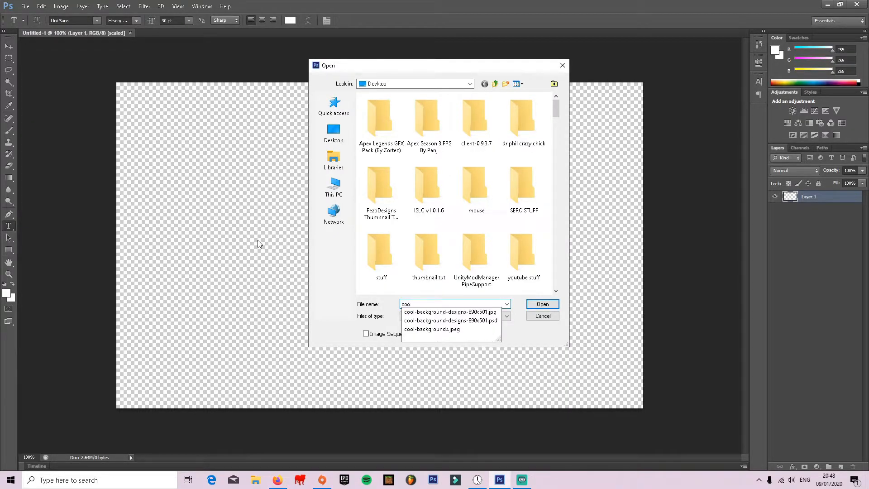
click(442, 330)
click(543, 304)
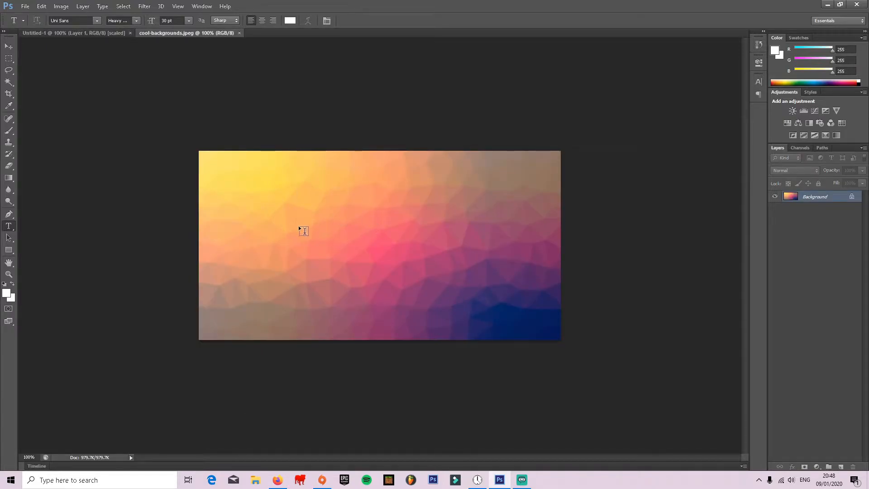
- Try to move the locked Background layer with the Move tool
drag(400, 220, 377, 199)
click(9, 47)
drag(378, 199, 401, 197)
click(815, 207)
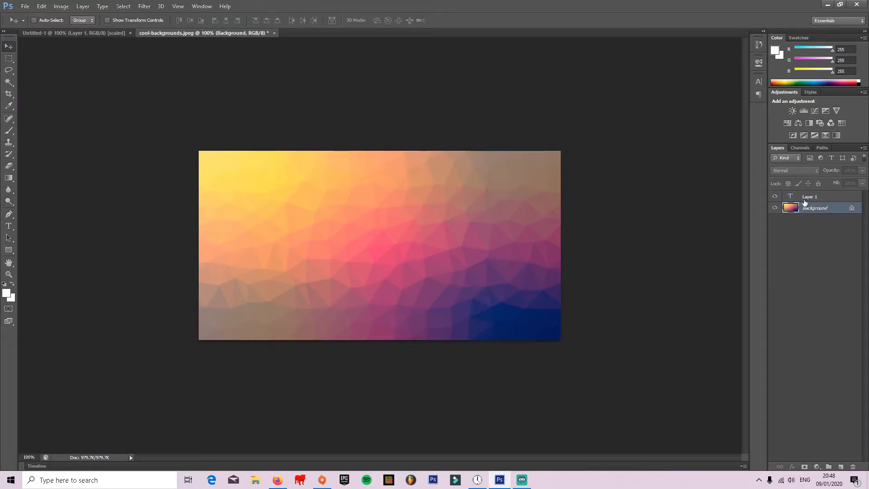
click(274, 145)
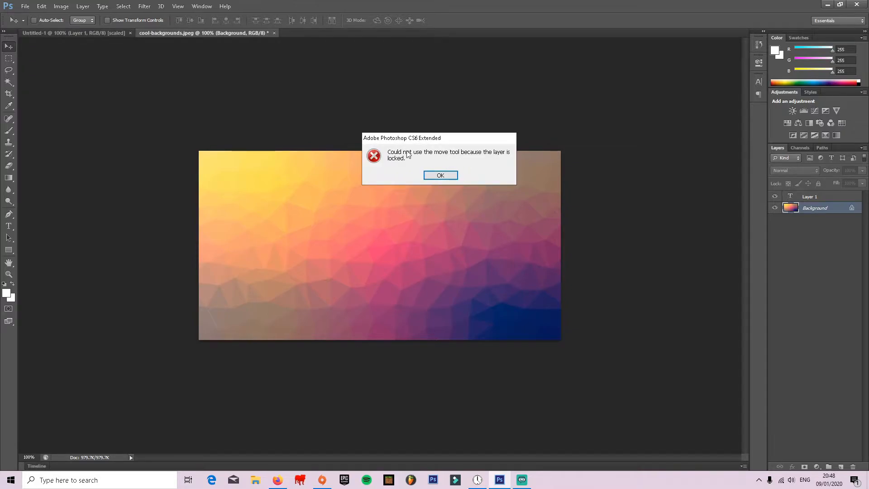
click(448, 176)
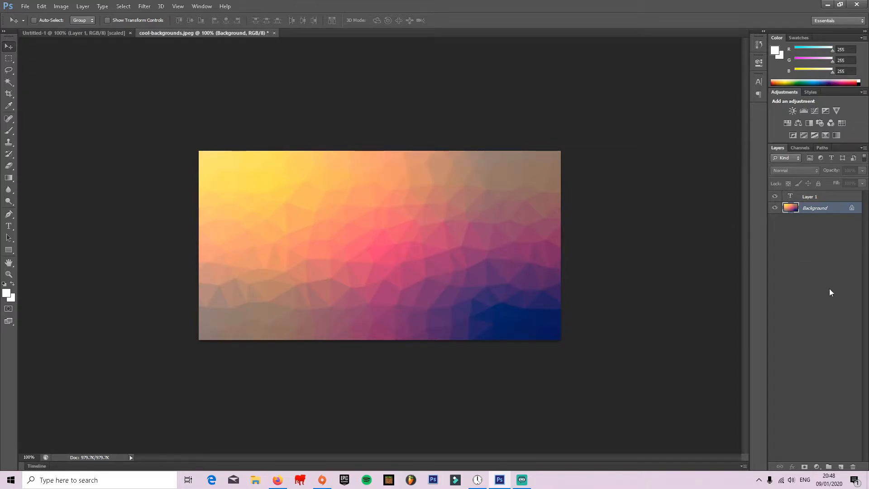
- Convert the locked Background layer to a smart object and rasterize it
right_click(809, 209)
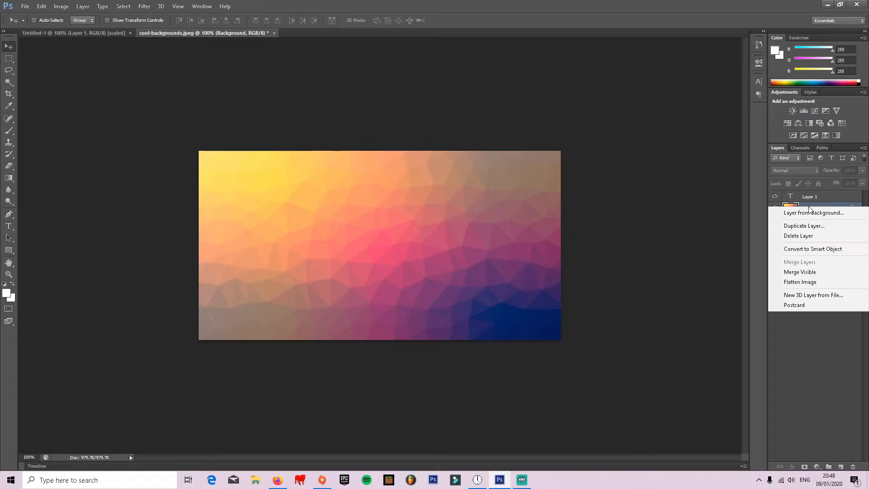
click(822, 250)
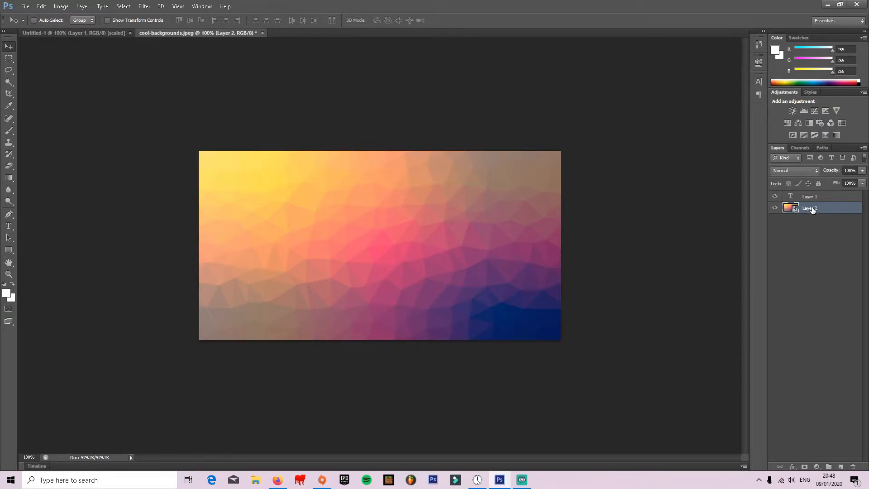
right_click(812, 209)
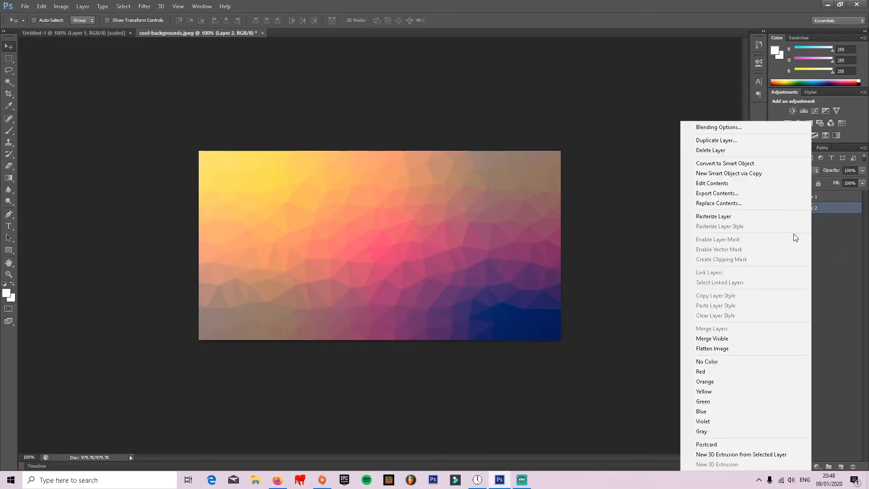
click(756, 217)
- Copy the low-poly image into the Untitled-1 document and align it with the canvas's upper-left corner
drag(514, 205, 475, 220)
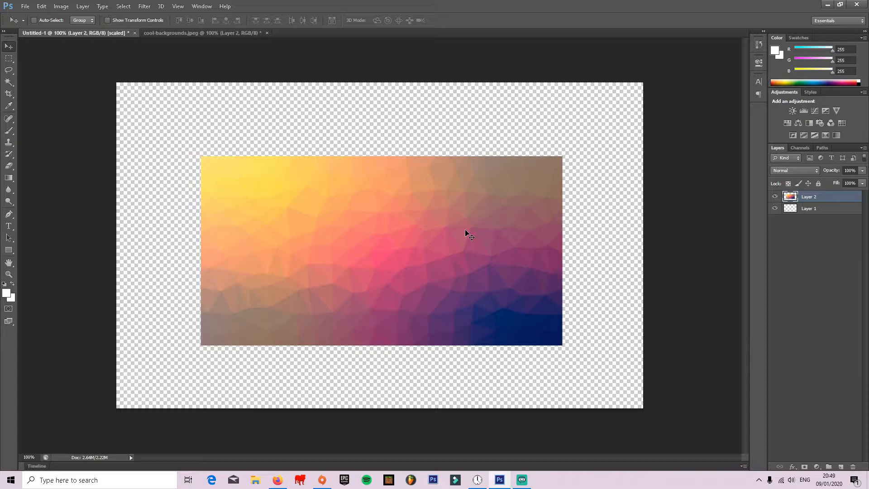
key(ctrl+t)
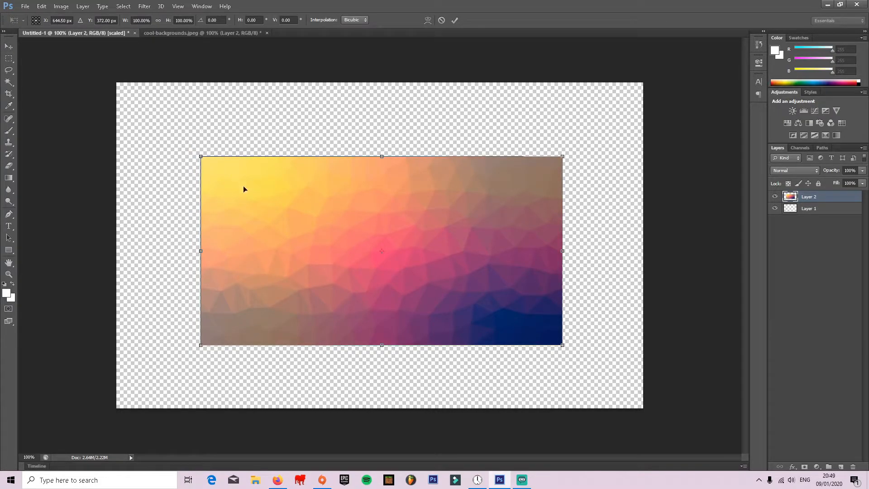
click(9, 47)
drag(312, 209, 224, 130)
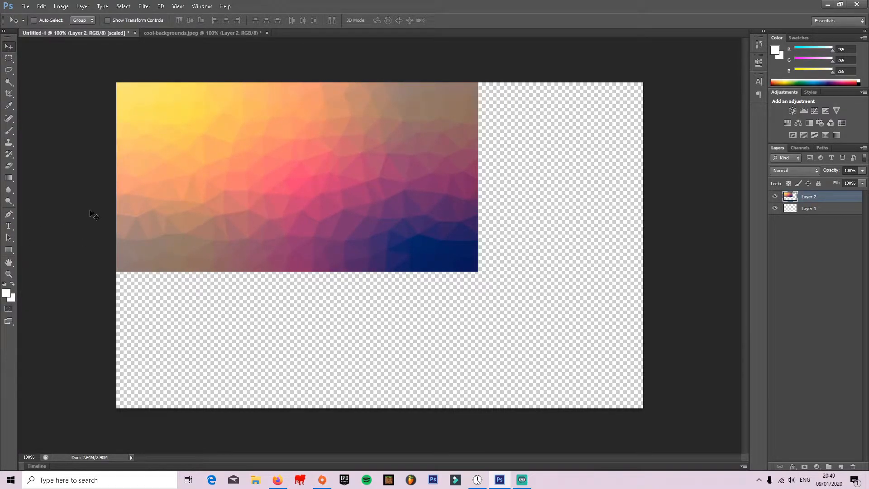
- Stretch the low-poly image with Free Transform to about 145.6% width and 172.3% height, filling the whole canvas
key(ctrl+t)
drag(478, 272, 643, 408)
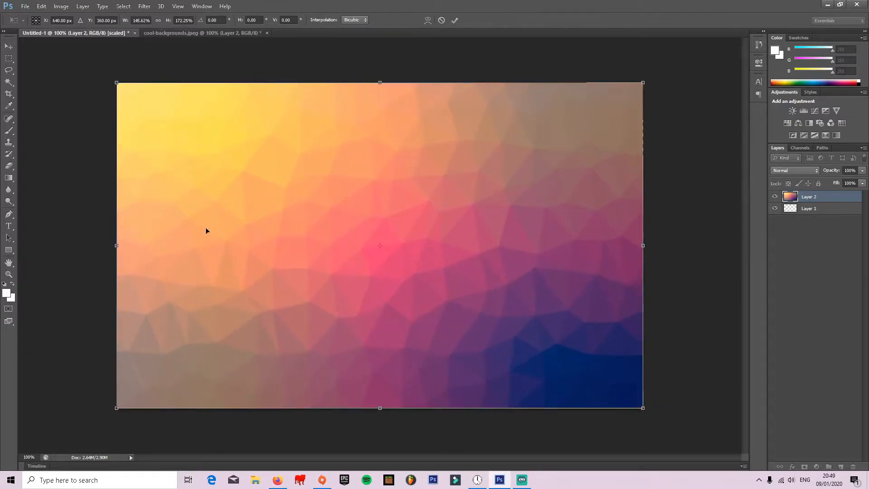
click(9, 46)
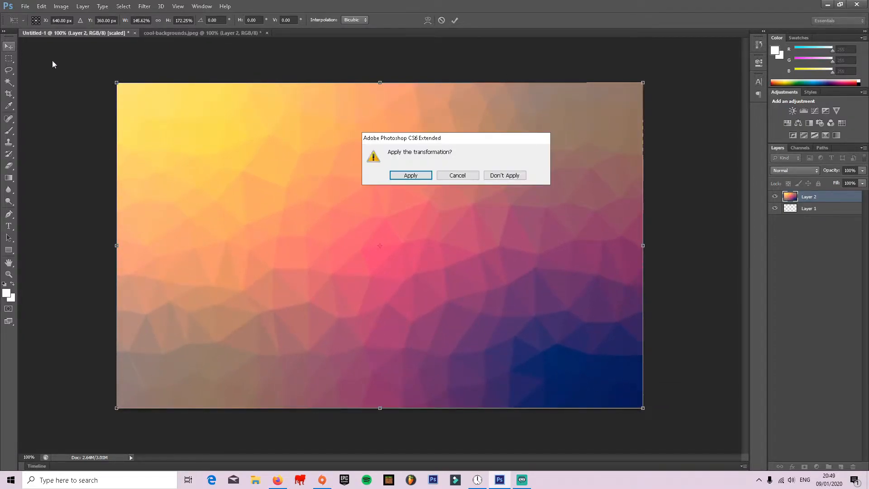
click(411, 176)
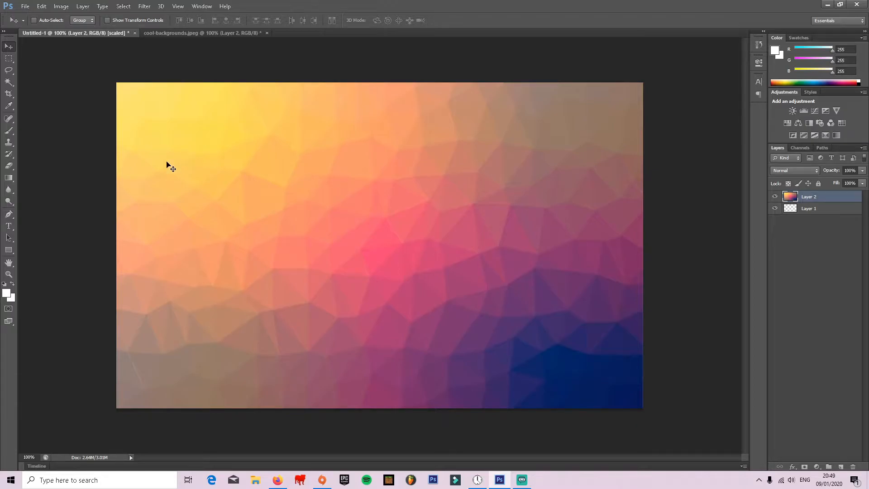
- Open WRAITH.png from the Apex Legends GFX Pack's Legends folder and place the character on the right side of the Untitled-1 canvas
click(25, 6)
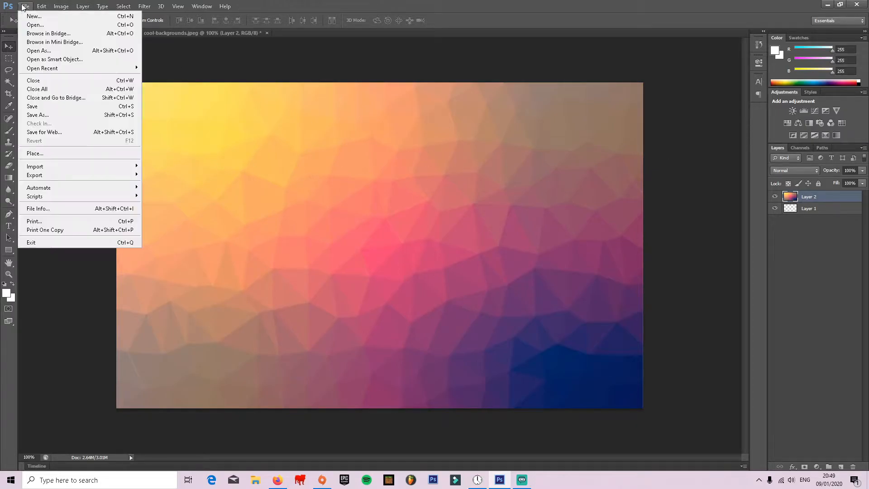
click(27, 26)
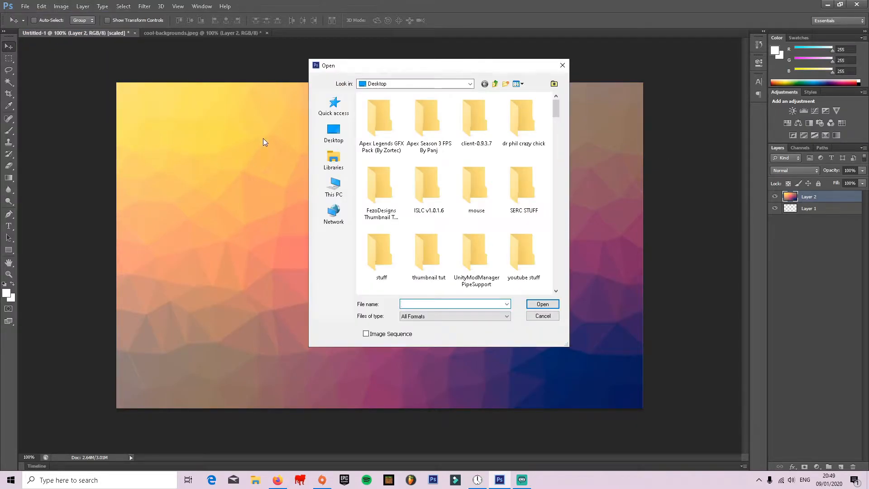
double_click(378, 120)
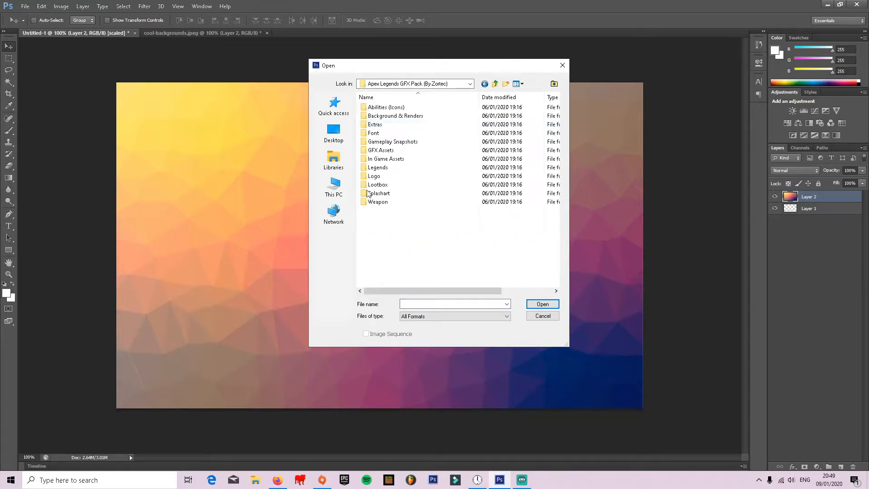
double_click(381, 167)
scroll(430, 215, down, 5)
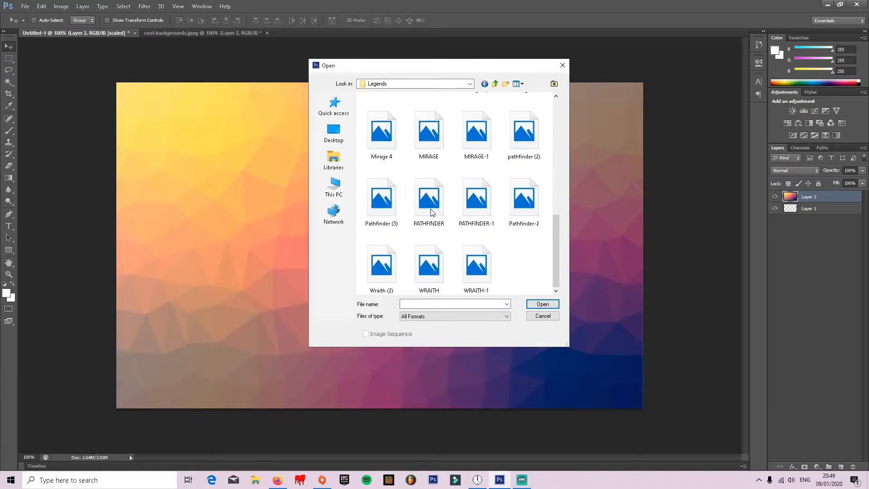
click(425, 270)
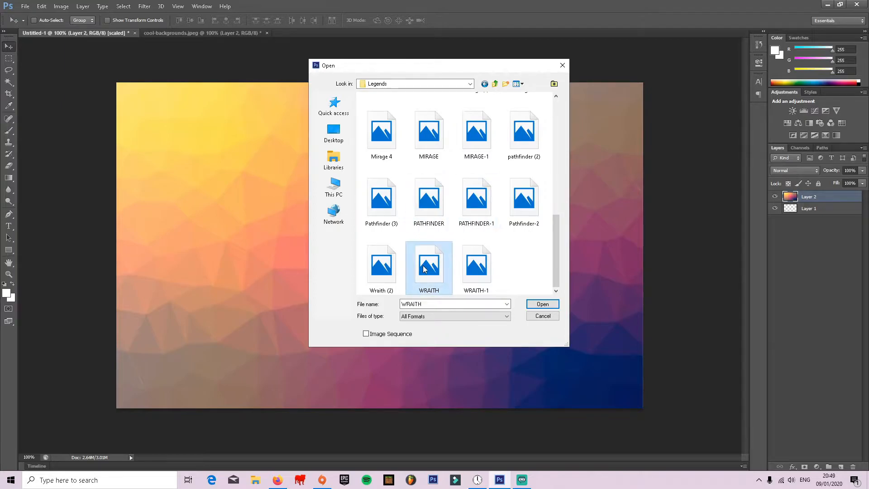
double_click(424, 269)
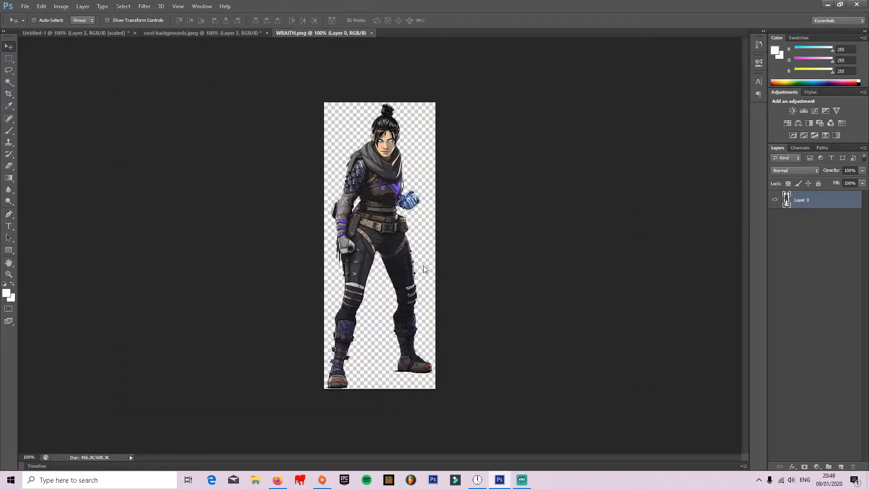
drag(363, 203, 545, 246)
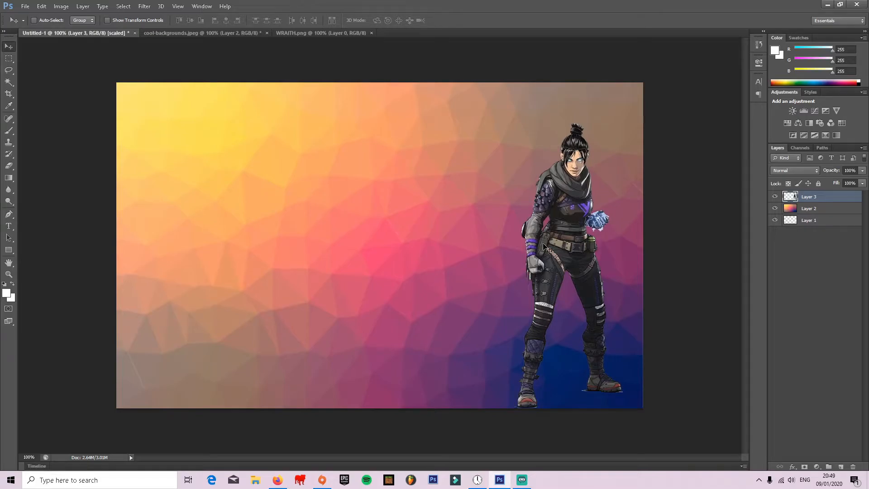
- Delete the placed Wraith character layer and open WRAITH-1.png from the Legends folder
key(Delete)
click(25, 6)
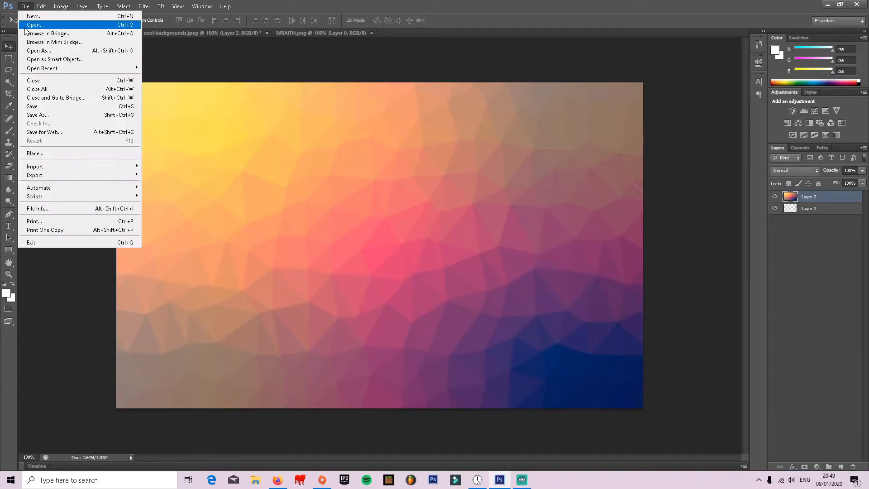
click(26, 25)
scroll(430, 204, down, 5)
double_click(482, 267)
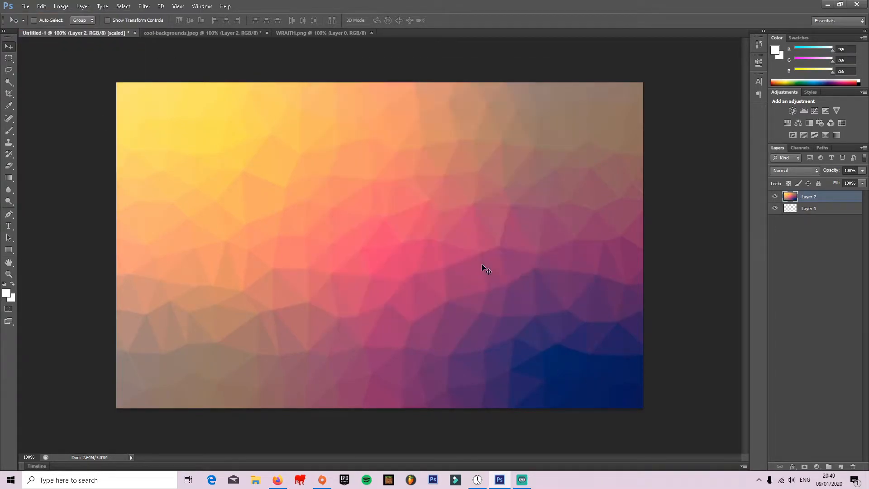
- Open Wraith (2).png from the Legends folder and place the character on the right side of the Untitled-1 canvas
click(26, 5)
click(26, 23)
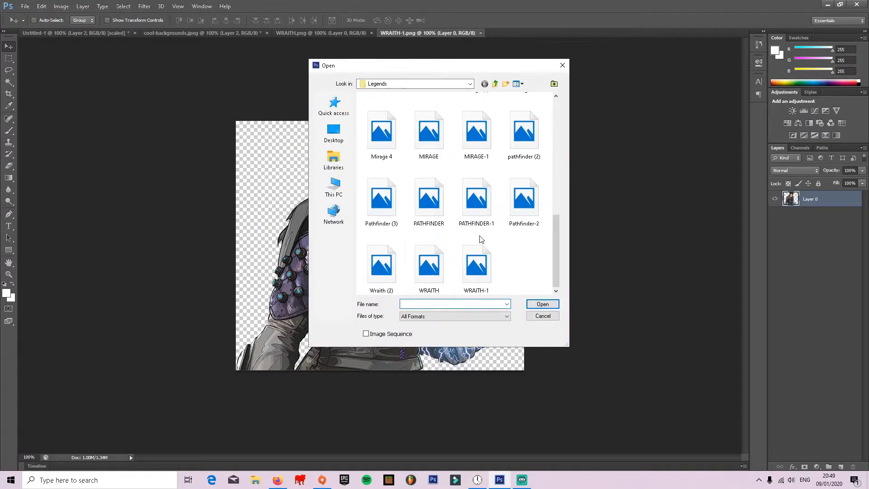
double_click(380, 276)
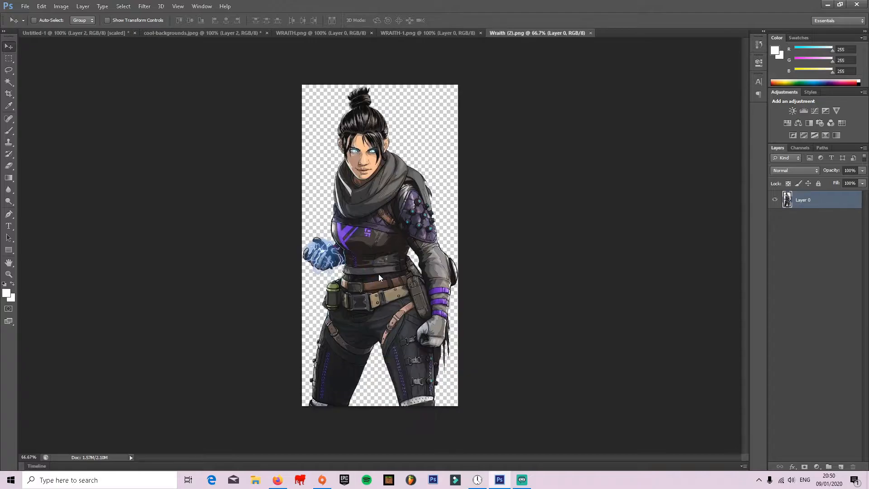
drag(379, 273, 574, 271)
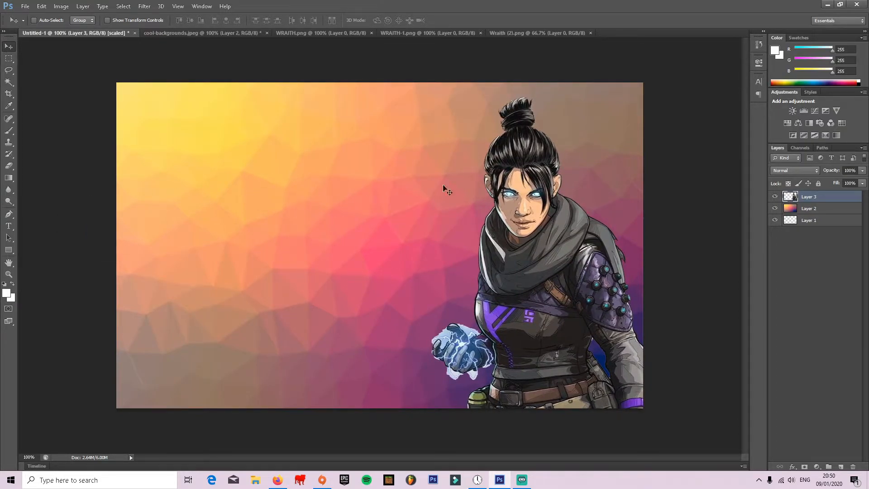
- Add the text "TUTORIAL THUMBNAIL" in white Uni Sans Heavy on the canvas
click(9, 226)
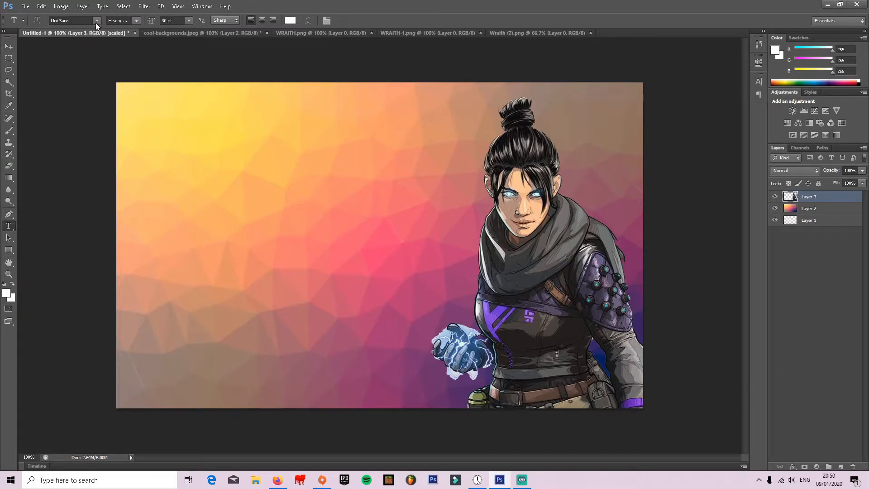
click(251, 215)
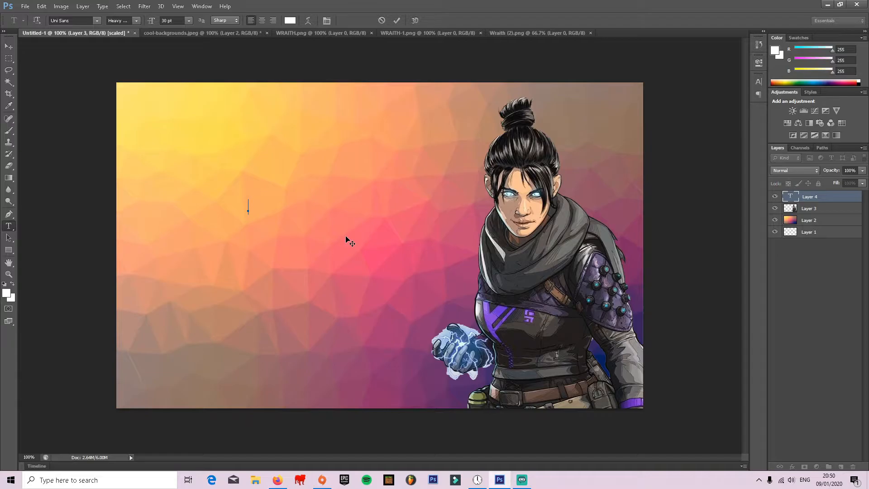
text(TUTORIAL THUMN)
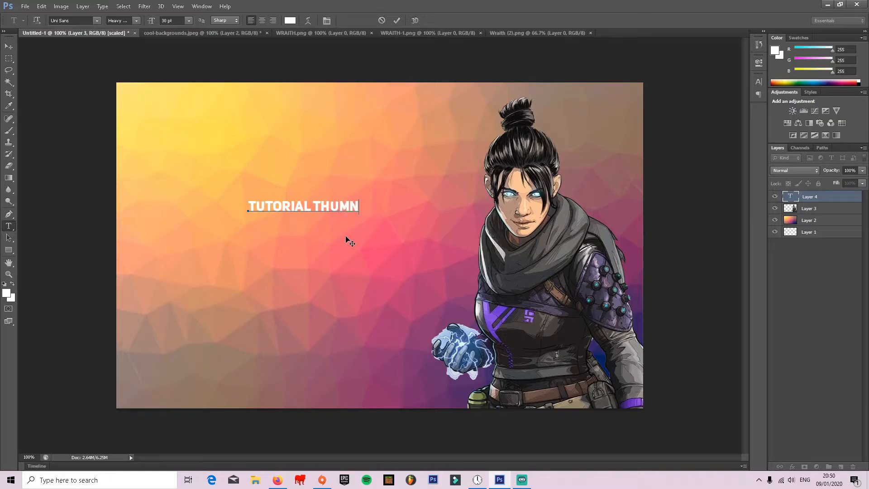
key(BackSpace)
text(BNAIL)
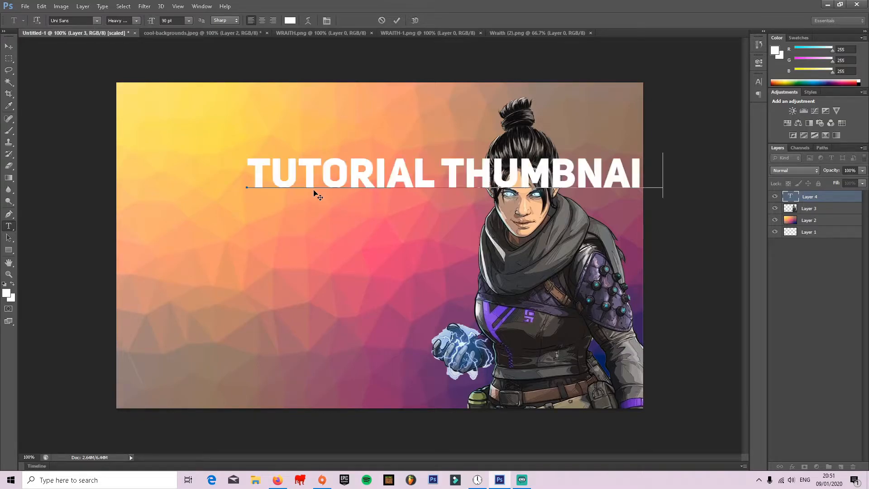
- Set the whole title's font size to 75 pt and move it to the canvas's left half, at mid-height beside the character
key(ctrl+a)
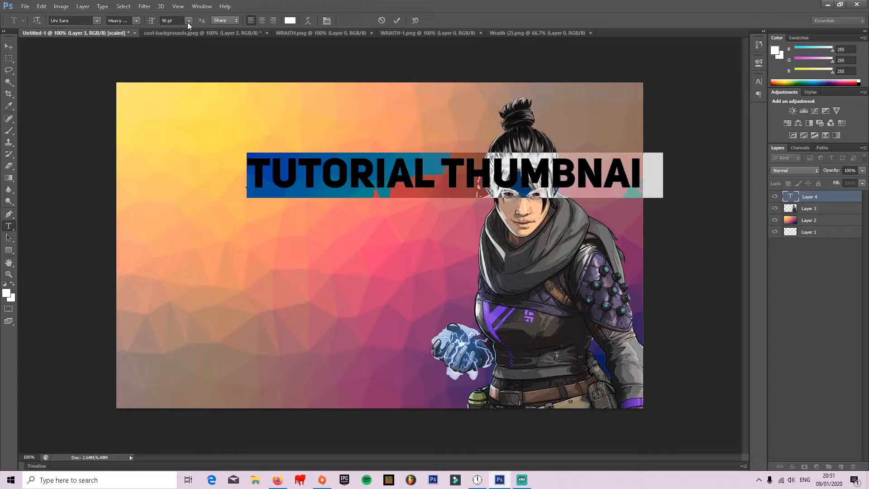
click(173, 20)
key(BackSpace)
key(BackSpace)
key(BackSpace)
key(BackSpace)
key(BackSpace)
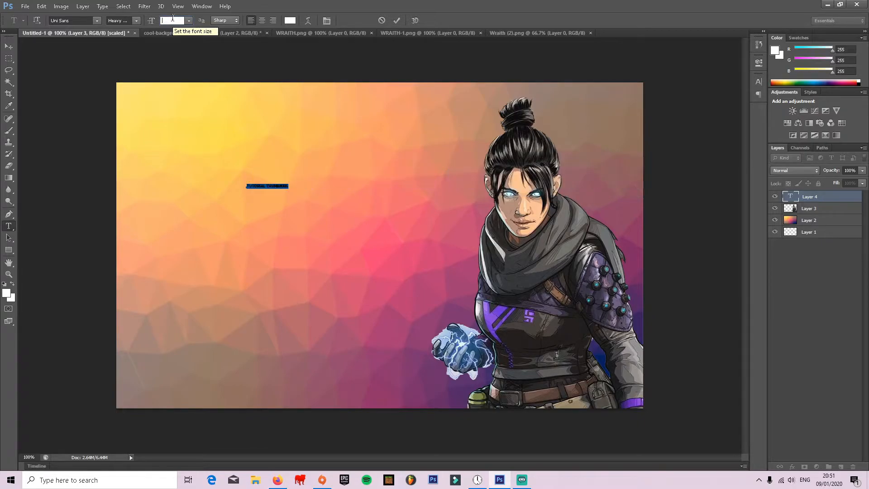
text(60)
key(BackSpace)
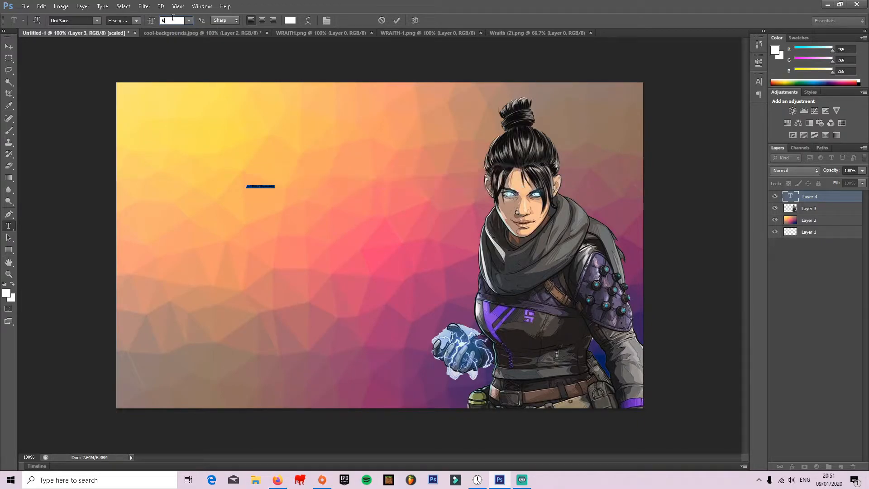
text(80)
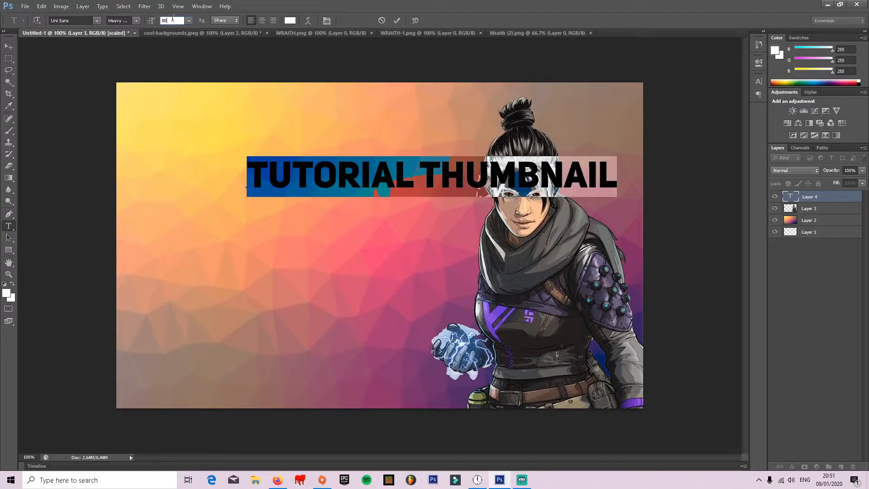
key(BackSpace)
key(BackSpace)
text(7)
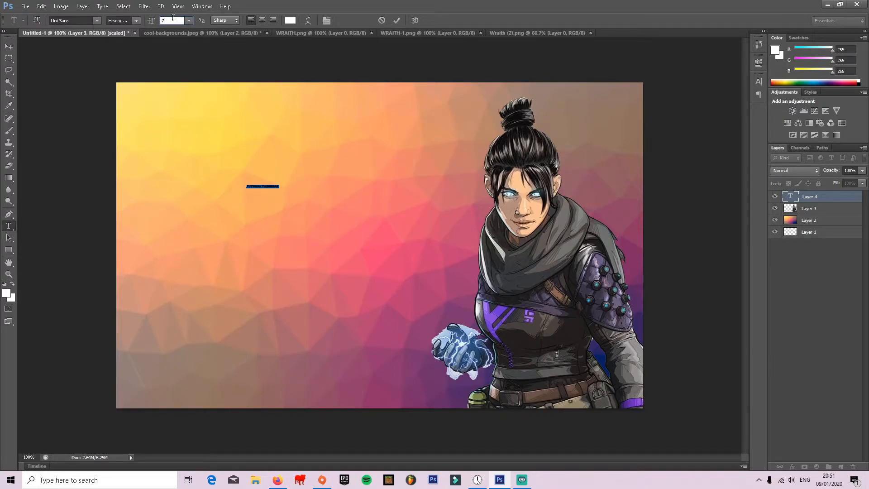
text(5)
key(Return)
click(9, 47)
drag(344, 170, 224, 251)
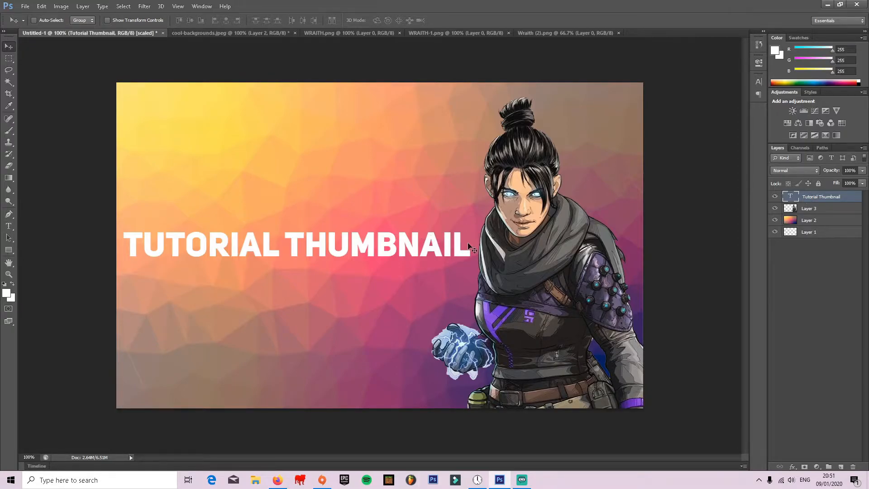
- Add a black outside stroke about 15 px thick to the Tutorial Thumbnail text layer's style
right_click(809, 197)
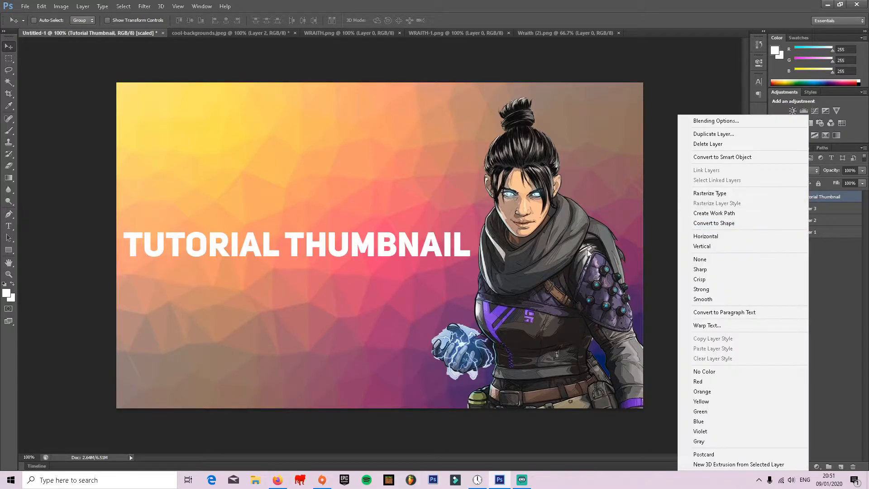
click(720, 122)
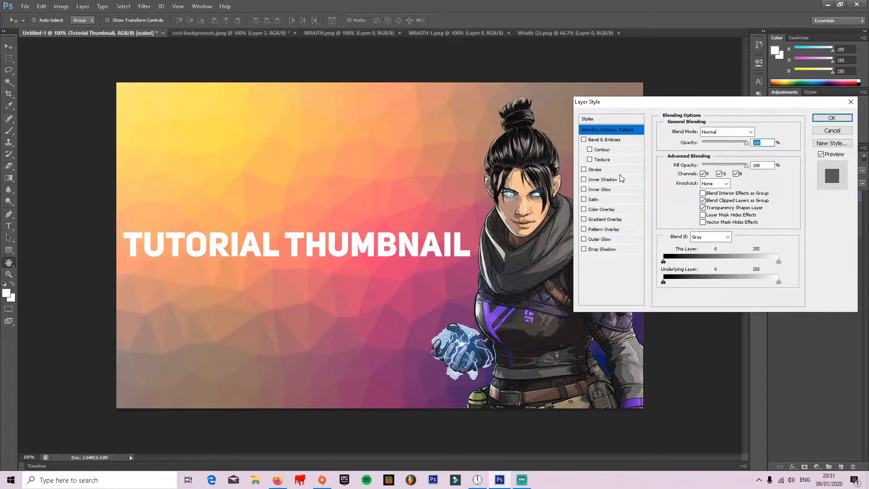
drag(627, 106, 635, 113)
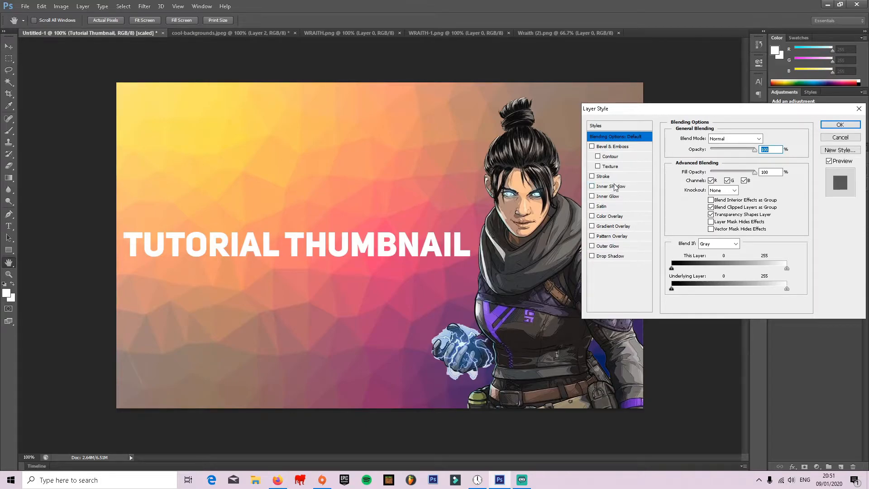
click(593, 177)
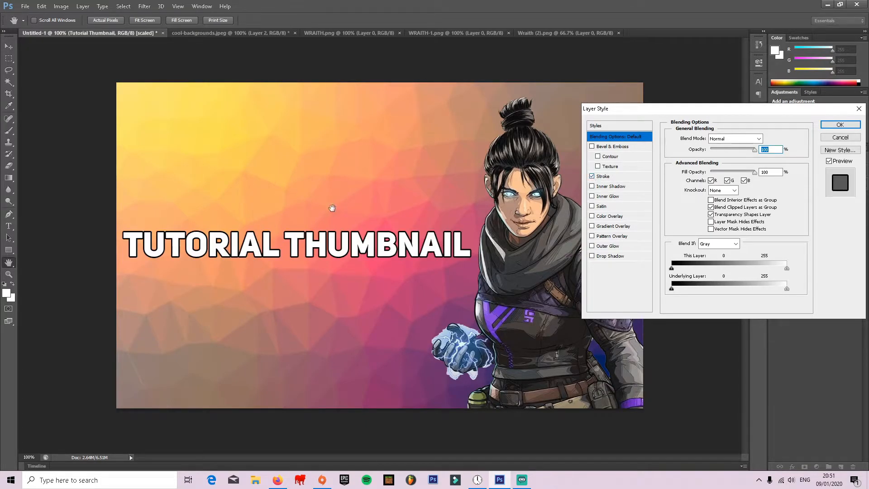
click(602, 178)
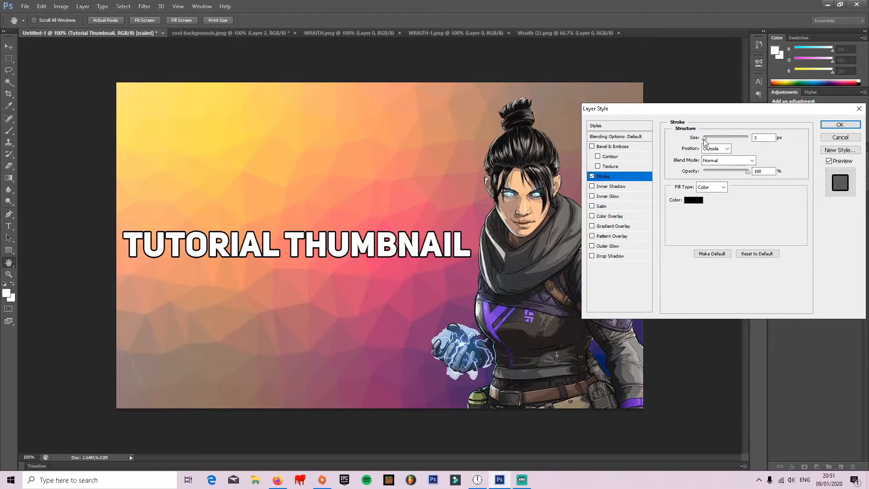
drag(705, 139, 710, 140)
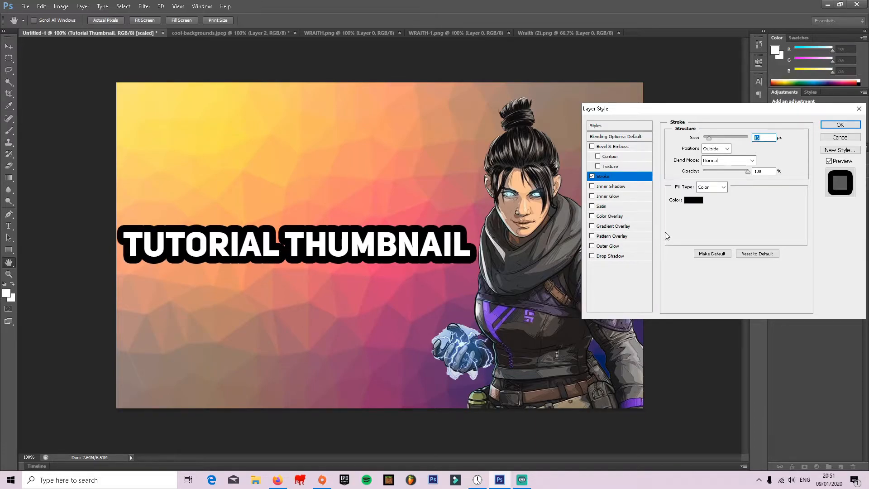
- Try an inner shadow, a drop shadow with 100% opacity and 100% spread, and Bevel & Emboss on the title
click(592, 186)
click(592, 186)
click(592, 255)
click(613, 258)
drag(738, 150, 748, 150)
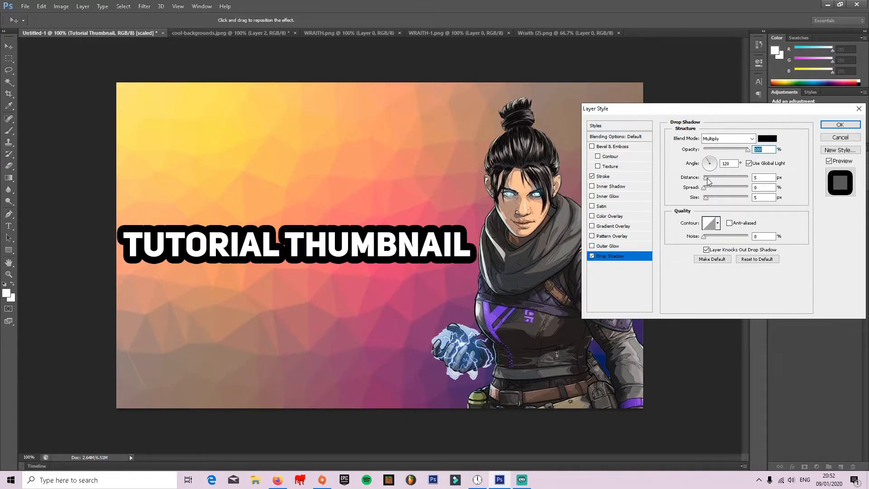
drag(704, 187, 711, 187)
mouse_move(710, 188)
mouse_down()
mouse_move(748, 188)
mouse_move(704, 200)
mouse_up()
click(592, 256)
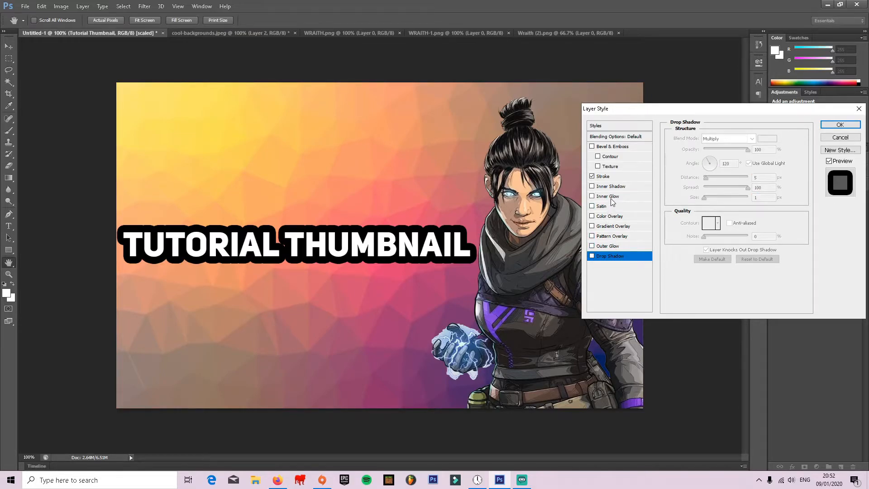
click(592, 147)
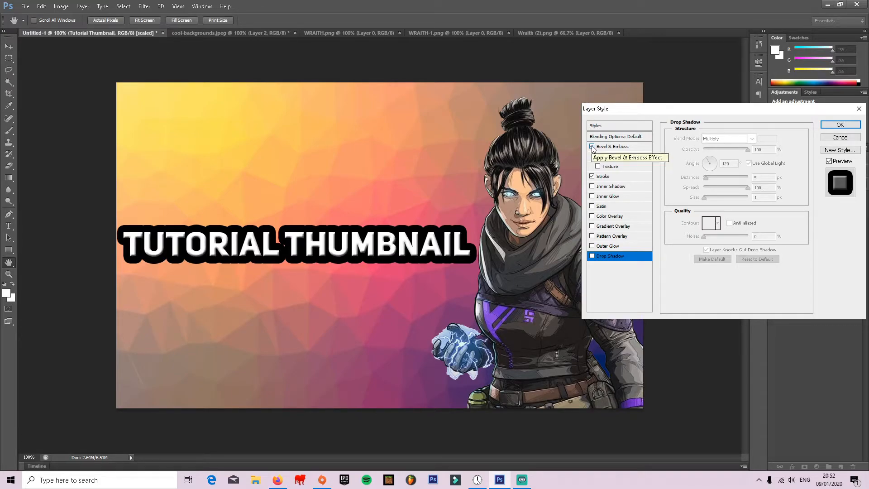
click(592, 146)
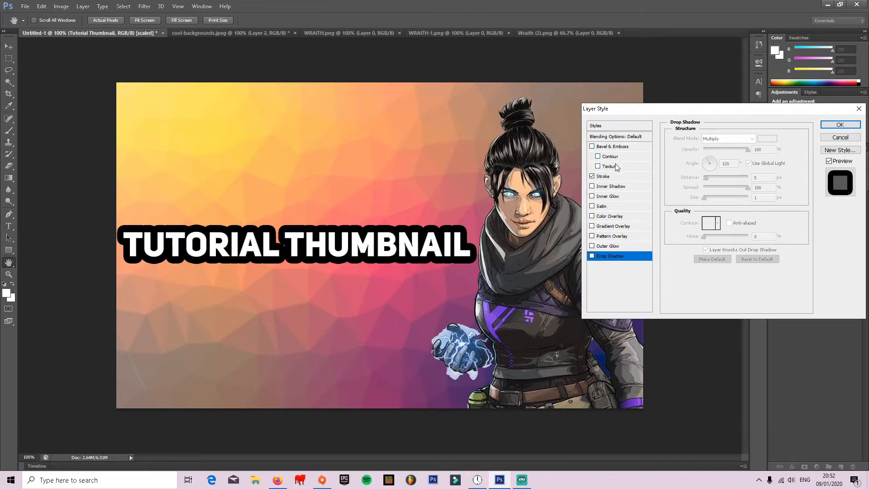
- Add a Gradient Overlay to the title and set the gradient's starting colour stop to blue-violet 4e00ff
click(611, 227)
click(615, 226)
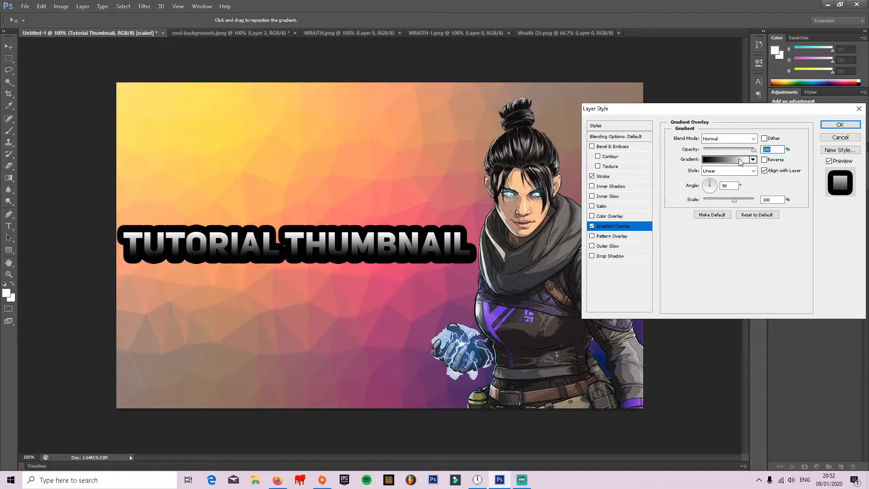
click(741, 161)
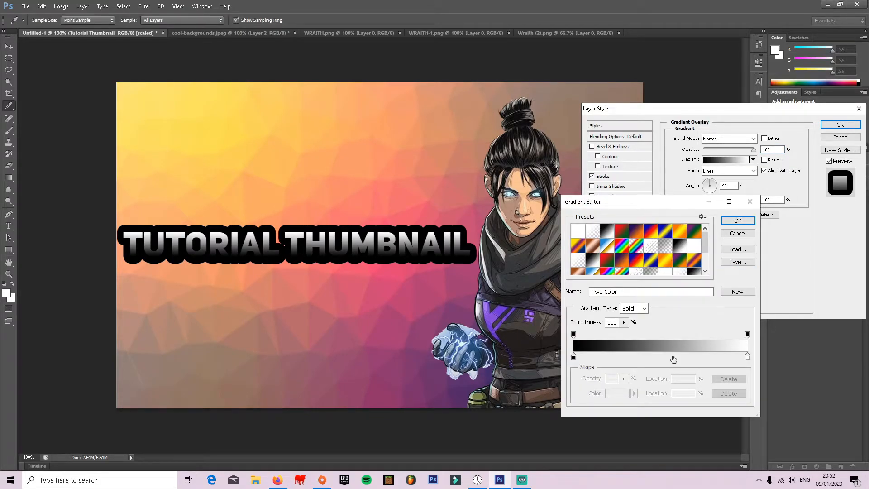
double_click(573, 357)
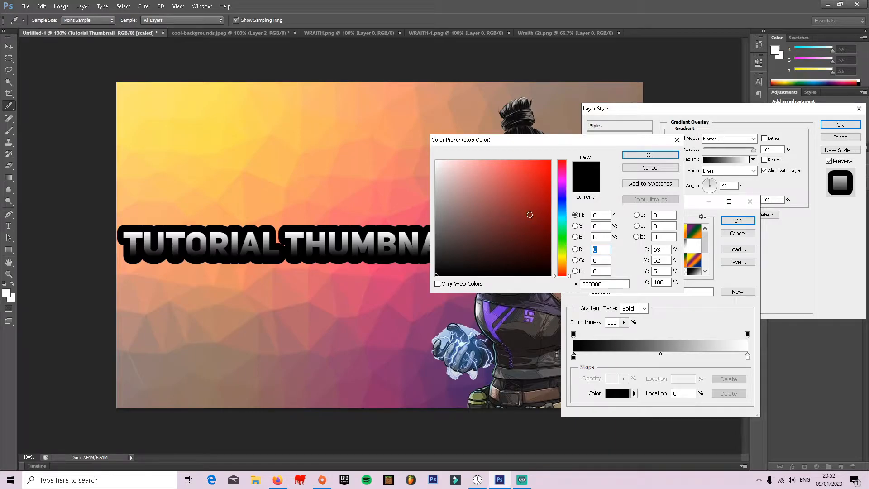
click(563, 182)
click(545, 179)
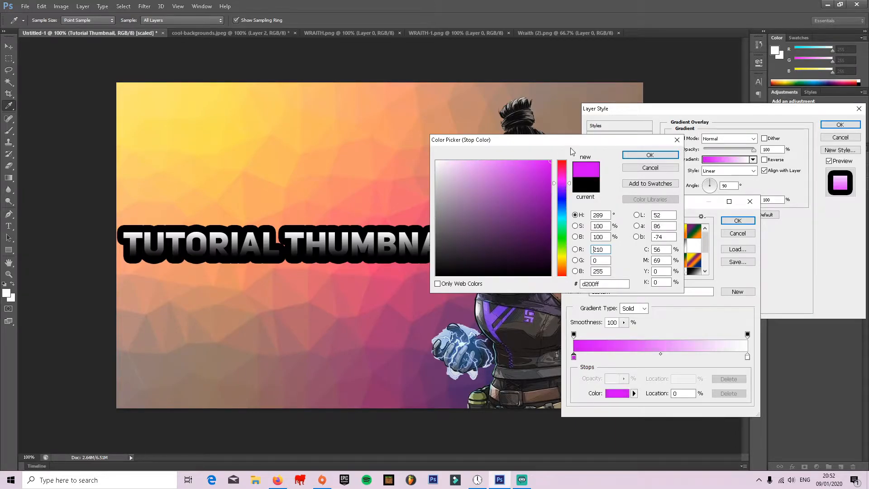
drag(561, 183, 561, 195)
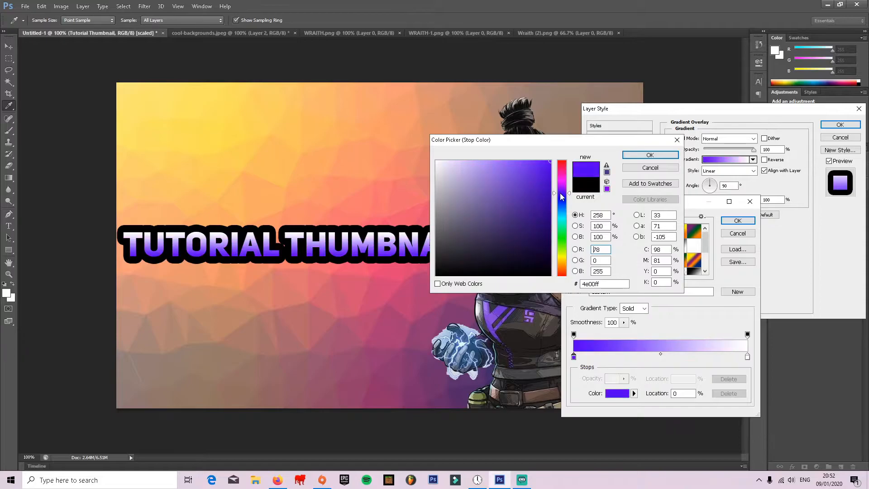
click(650, 155)
- Set the gradient's end colour stop to purple 942ab7 and apply the layer style to the title
double_click(748, 358)
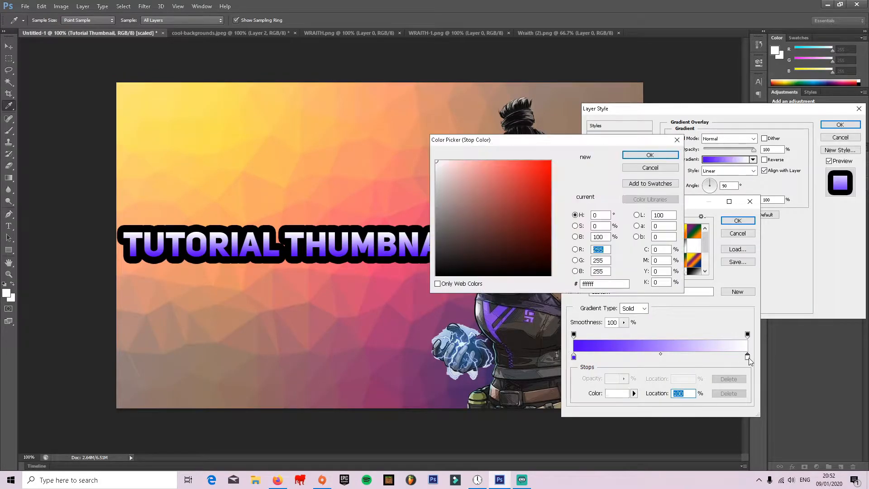
mouse_move(563, 193)
mouse_down()
mouse_move(562, 185)
mouse_move(533, 183)
mouse_move(540, 187)
mouse_move(525, 193)
mouse_up()
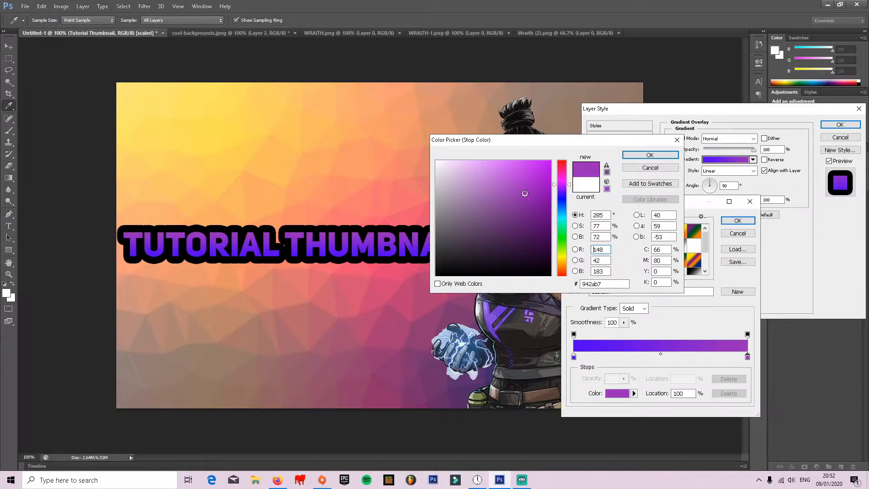
click(650, 155)
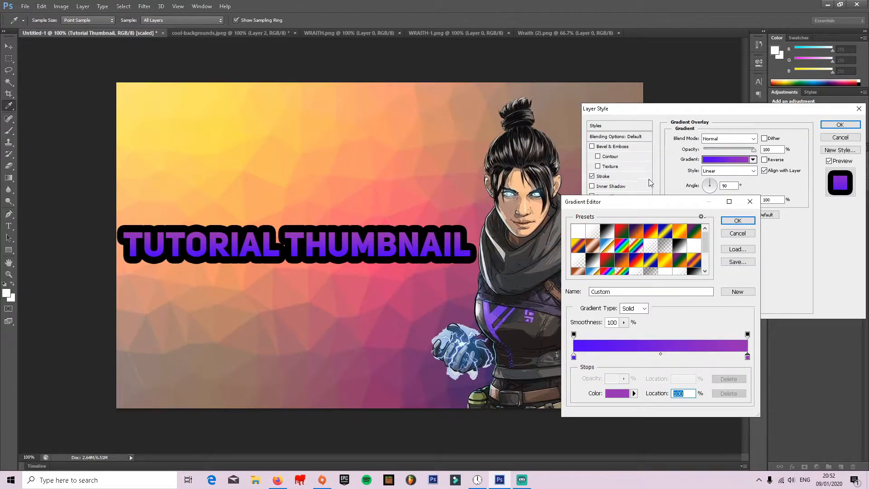
click(737, 220)
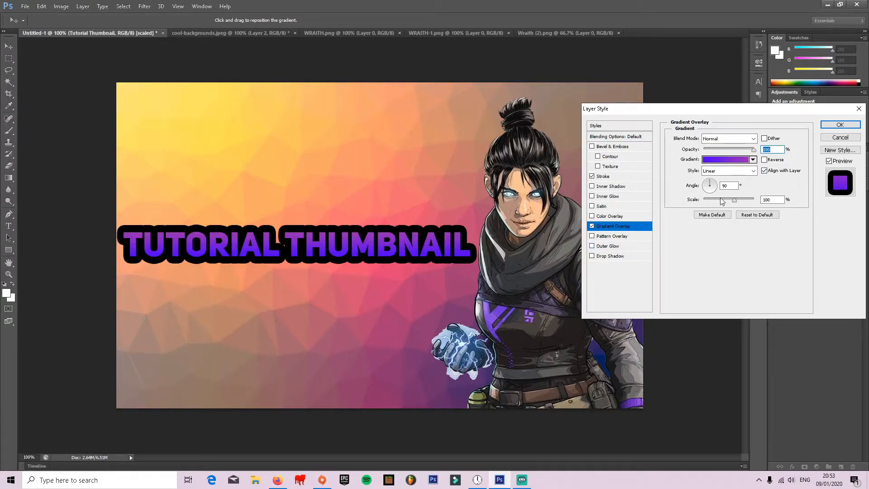
click(840, 124)
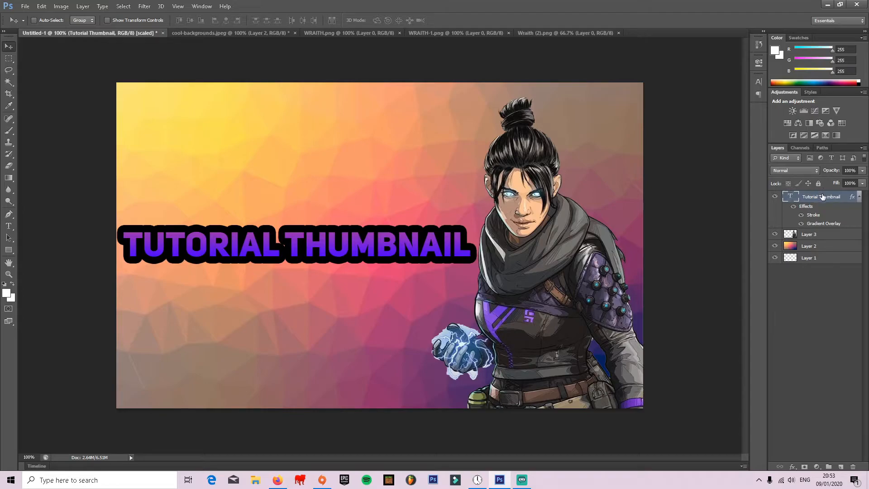
- Convert the Tutorial Thumbnail text layer to a smart object and add a Stroke effect around it
right_click(823, 198)
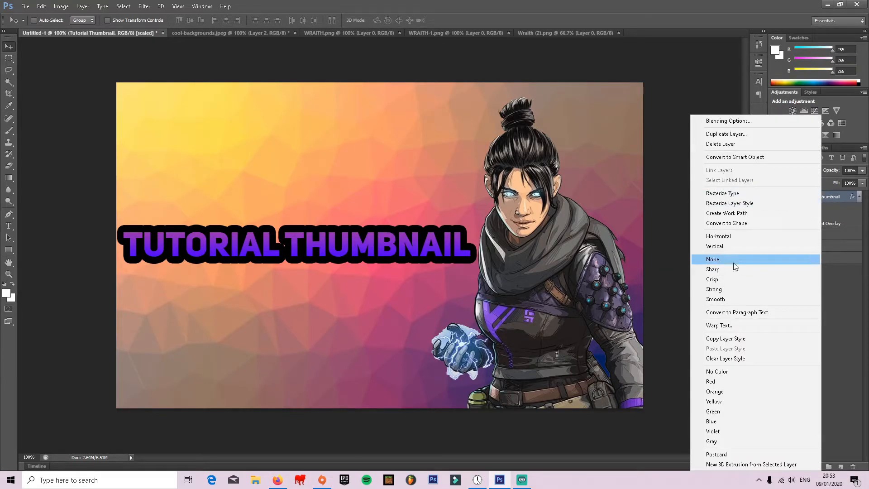
click(740, 156)
right_click(811, 196)
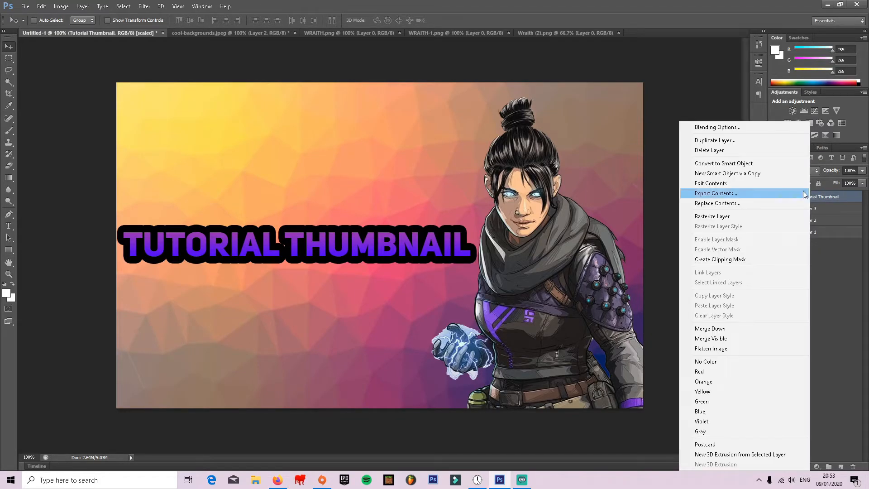
click(705, 128)
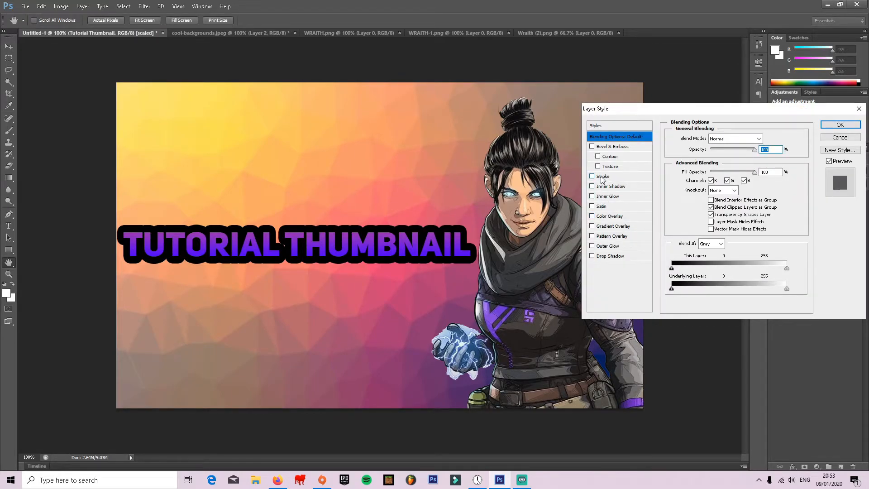
click(592, 176)
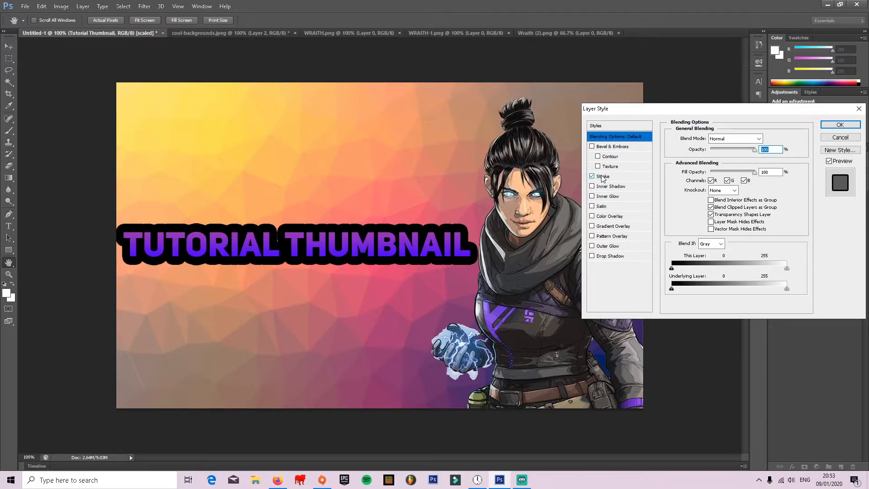
click(603, 176)
- Colour the title's outside stroke purple 8400ff and widen it to about 15 px
click(694, 200)
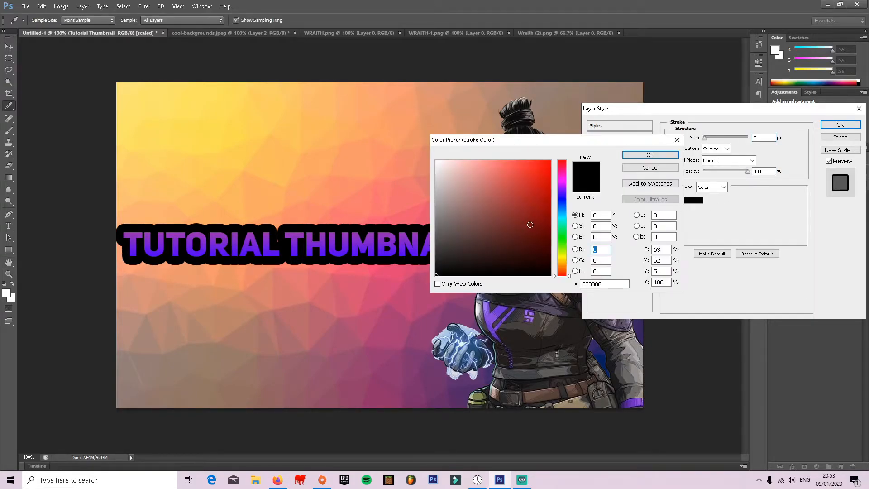
drag(564, 184, 563, 188)
click(550, 161)
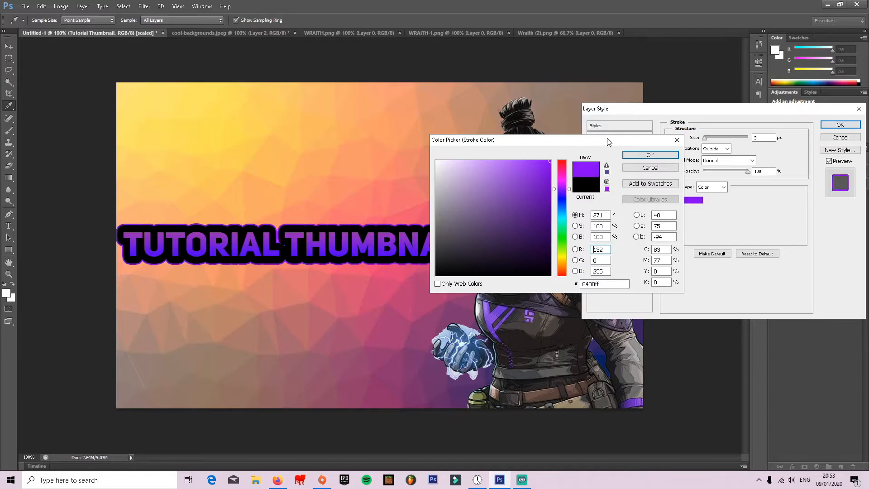
click(646, 155)
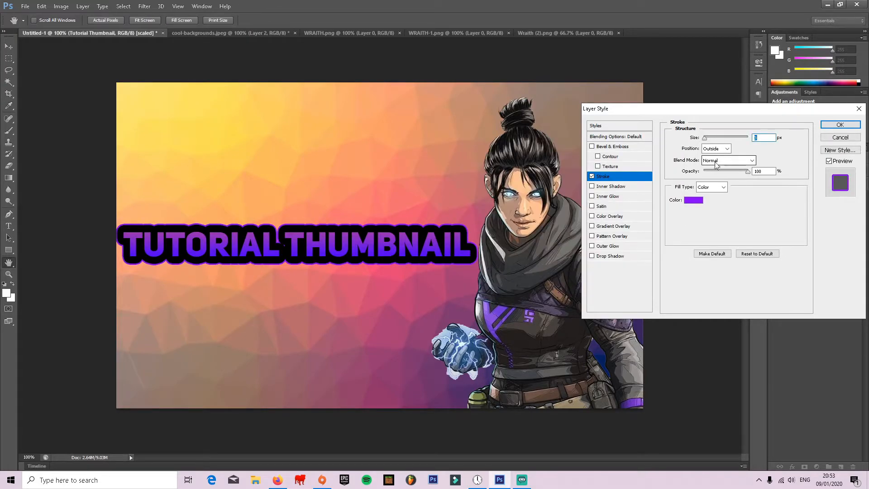
drag(705, 141, 709, 139)
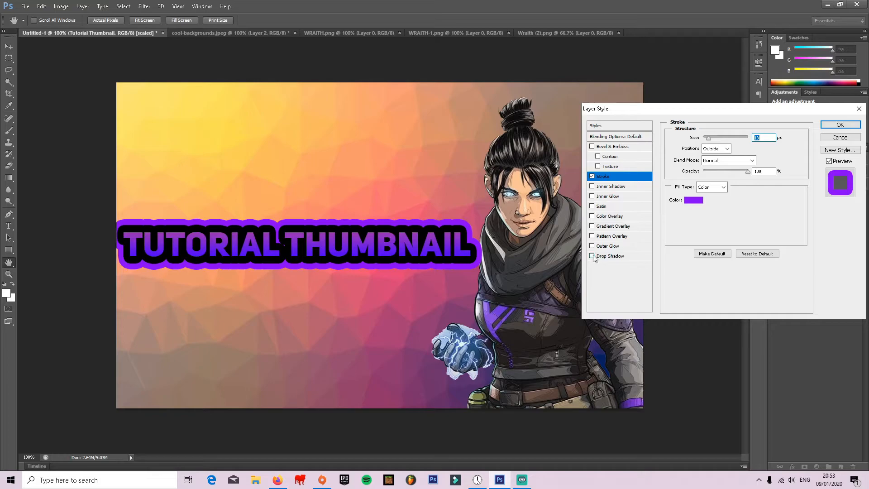
- Add a drop shadow with 44% spread, 70 px size and 100% opacity to the title and shift the title slightly down
click(609, 256)
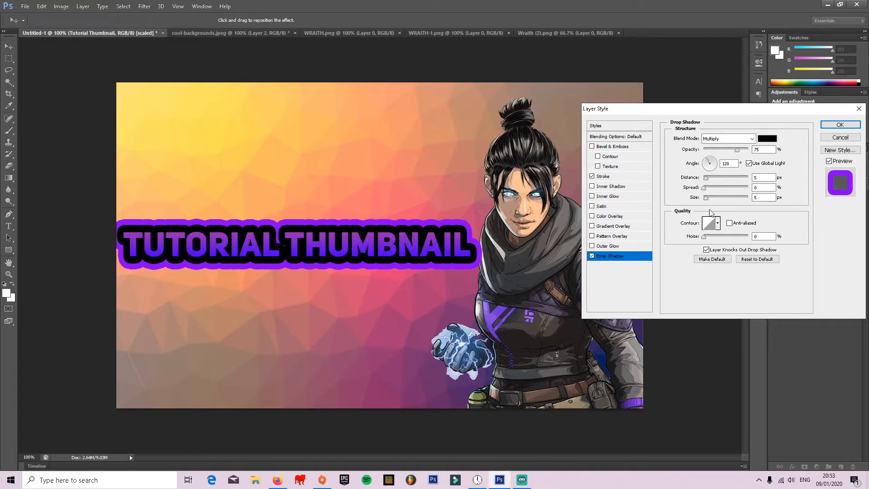
mouse_move(707, 188)
mouse_down()
mouse_move(708, 198)
mouse_move(746, 190)
mouse_move(723, 191)
mouse_up()
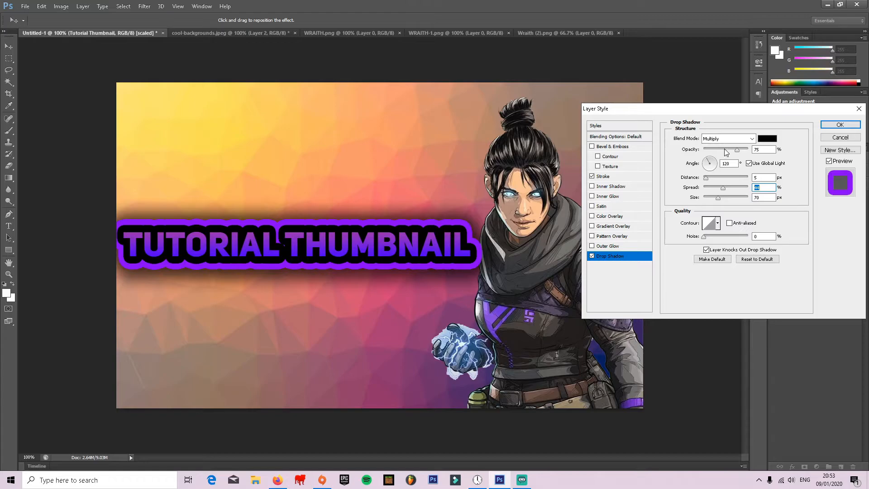
drag(737, 150, 785, 153)
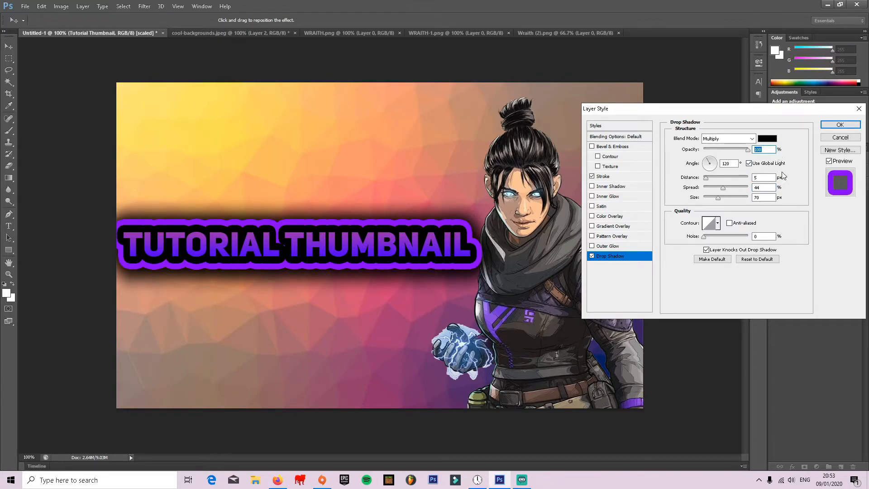
click(840, 125)
drag(201, 236, 215, 260)
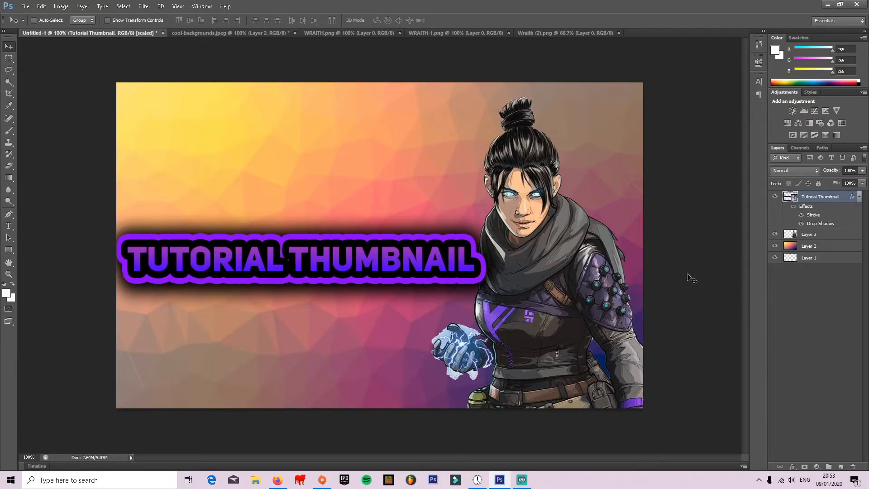
- Add a black outside stroke 16 px thick to the Wraith character on Layer 3
click(819, 235)
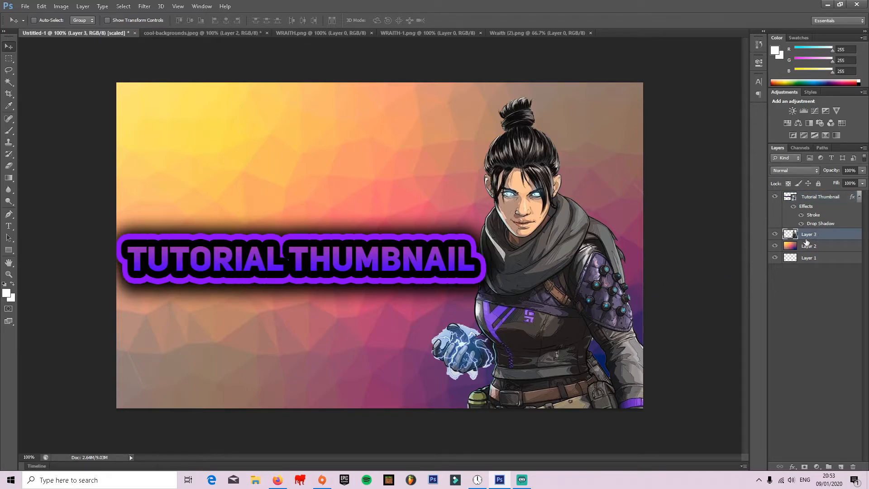
right_click(806, 240)
click(707, 138)
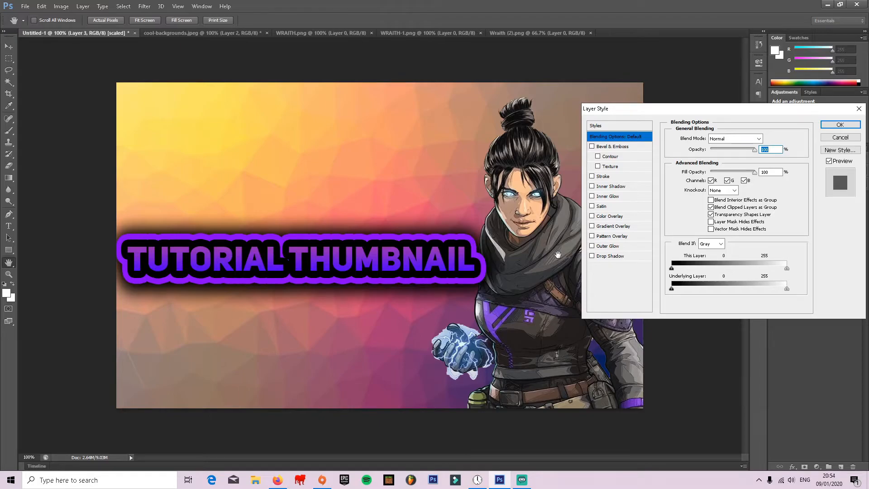
click(602, 178)
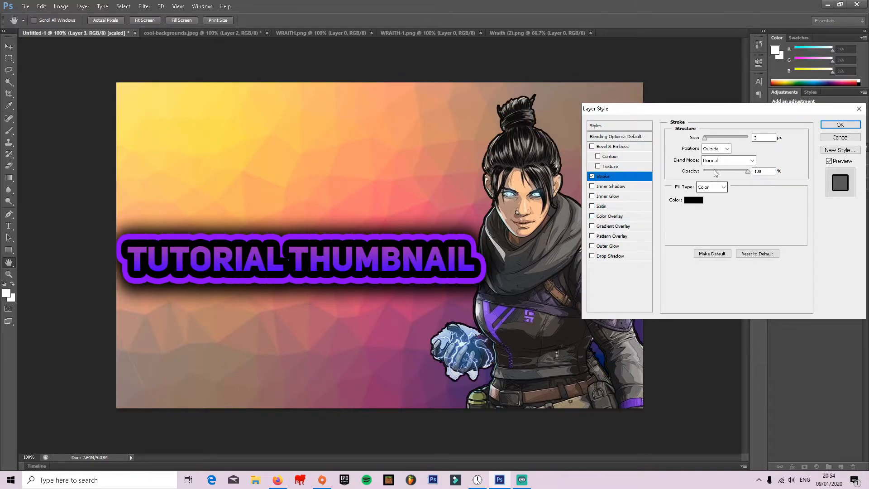
drag(705, 140, 709, 139)
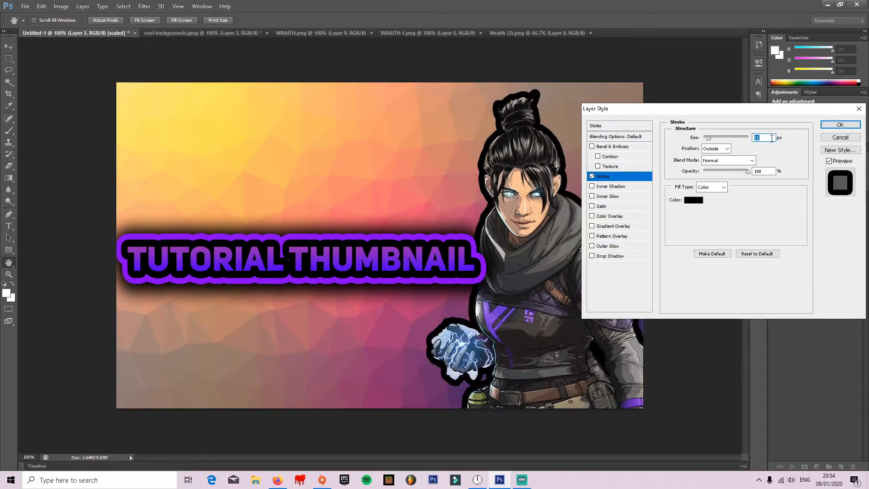
text(16)
click(767, 211)
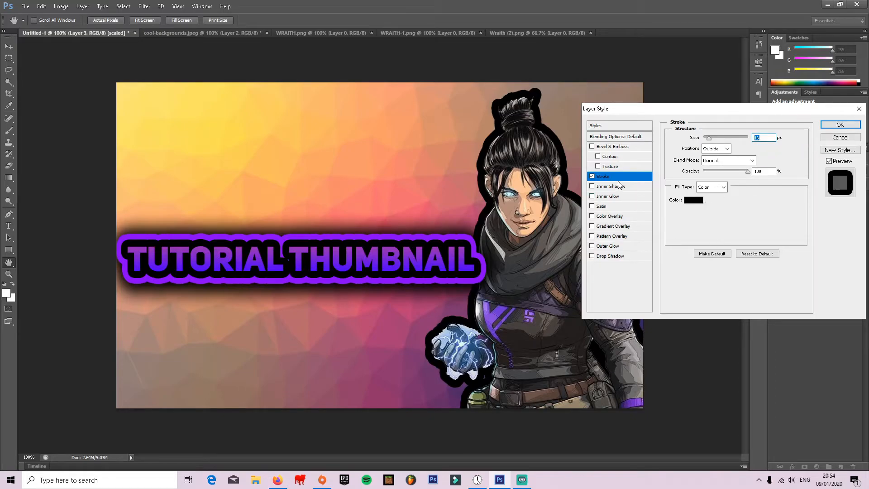
click(592, 227)
click(592, 226)
click(614, 255)
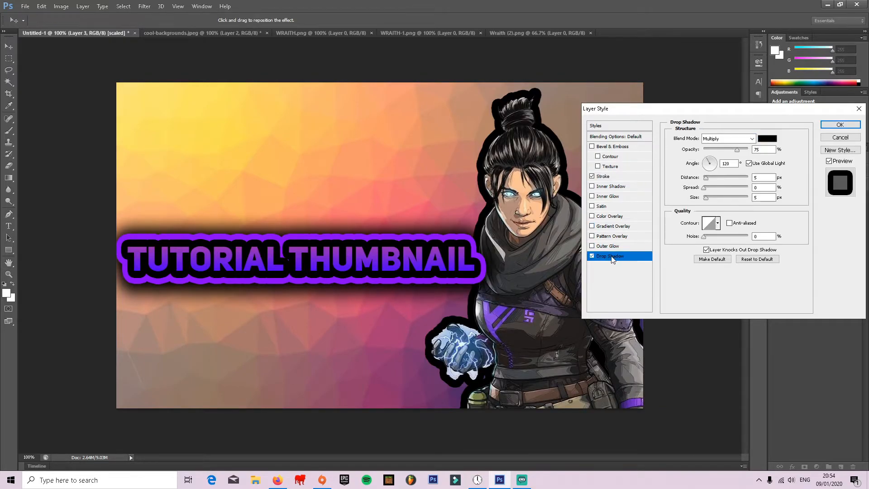
click(592, 256)
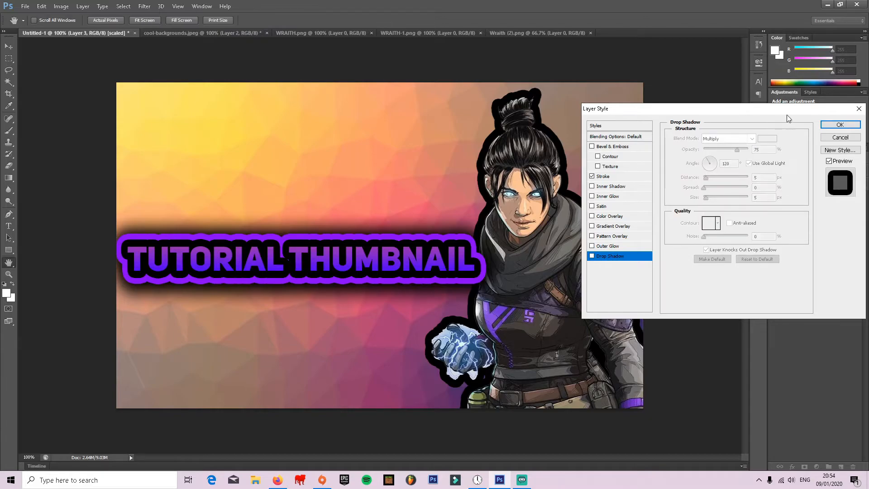
- Apply the character's stroke, rasterizing the layer style of Layer 3, and convert the layer to a smart object
click(832, 128)
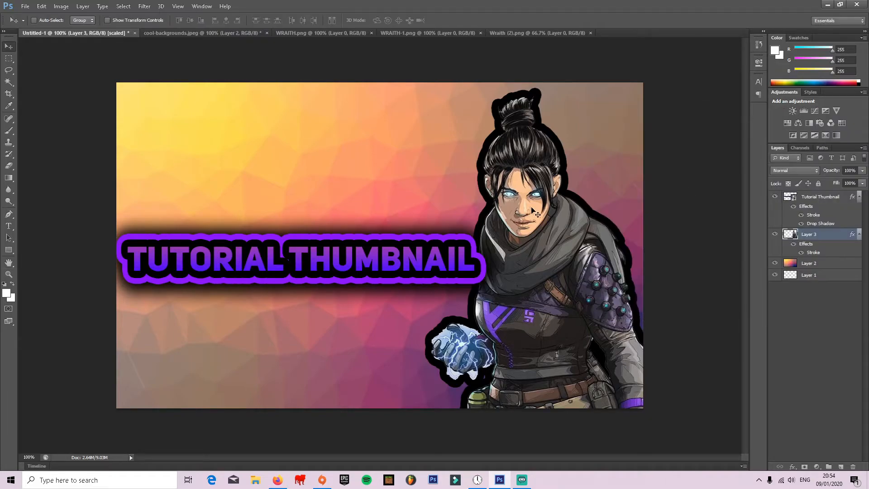
right_click(813, 236)
click(732, 205)
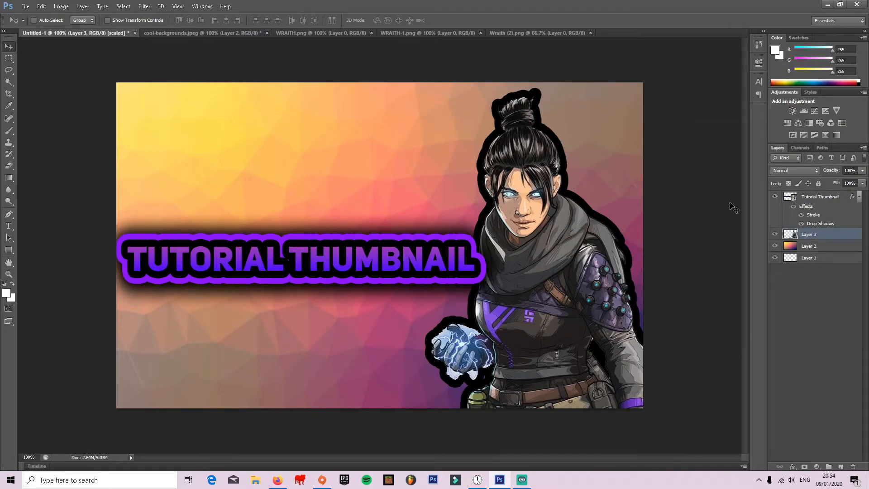
right_click(805, 235)
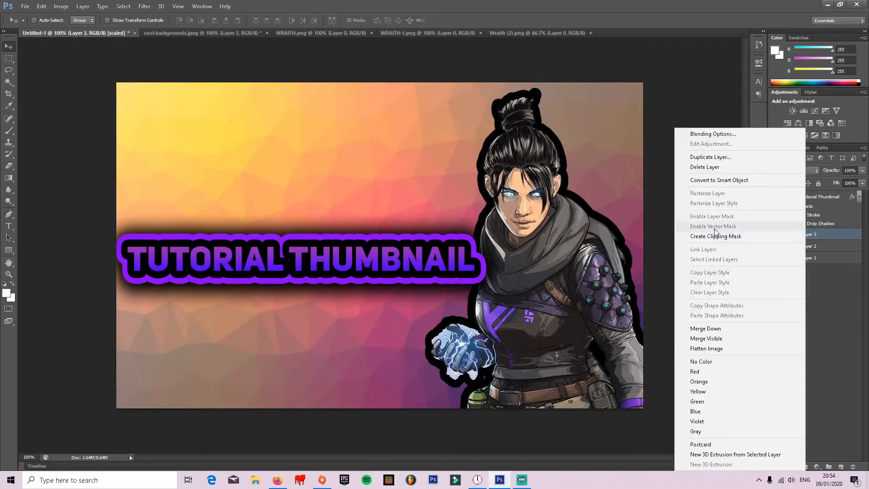
click(720, 181)
- Add a second outside stroke in blue-violet 6600ff around the Wraith character's smart object
right_click(809, 234)
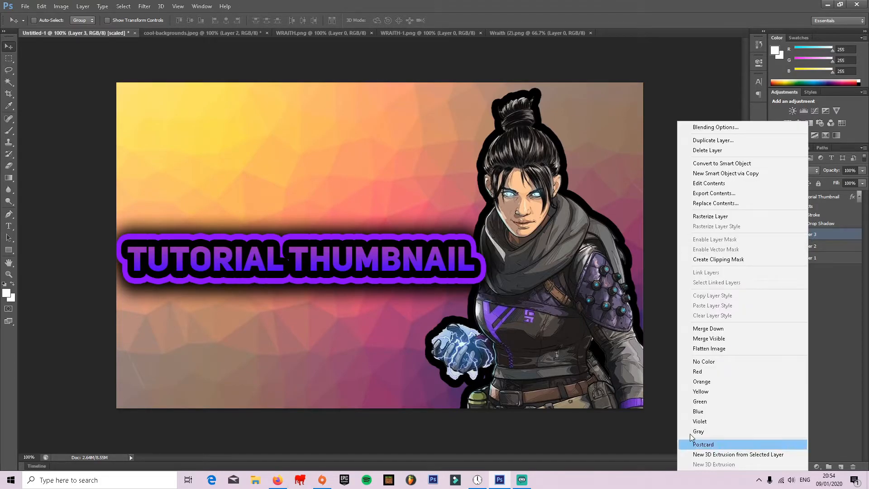
click(716, 127)
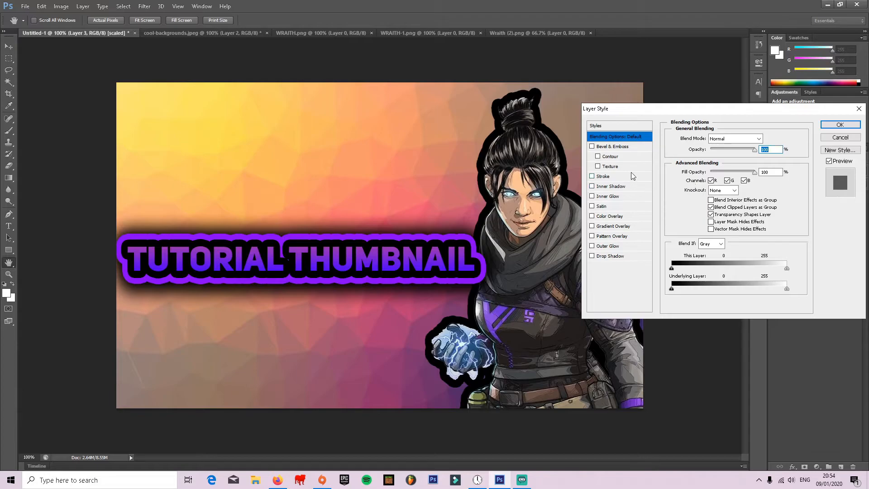
click(602, 177)
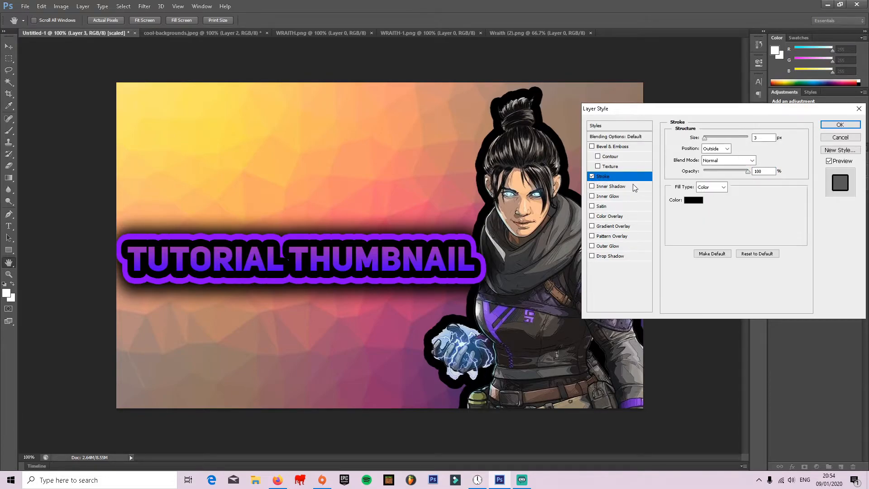
click(698, 199)
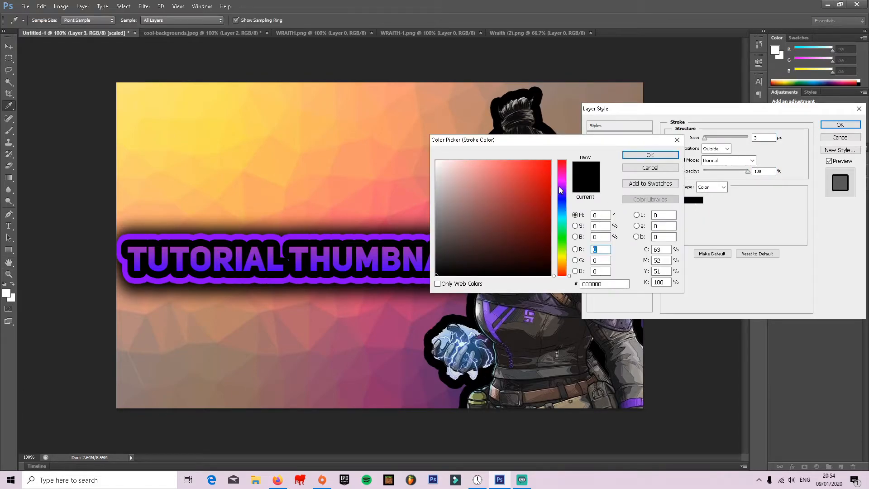
click(561, 183)
click(551, 161)
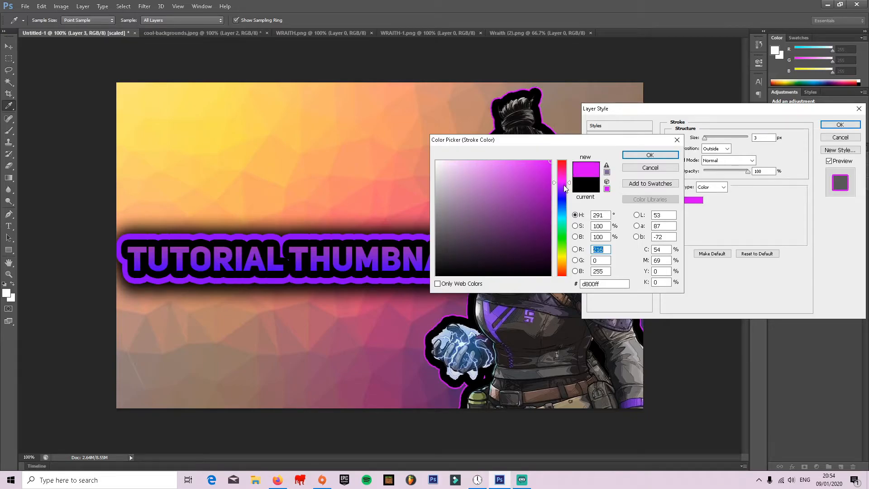
drag(564, 188, 562, 191)
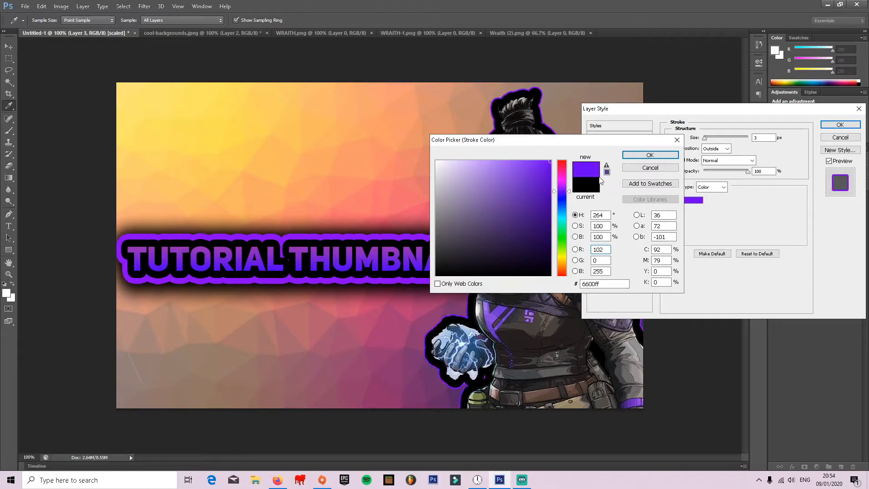
click(650, 154)
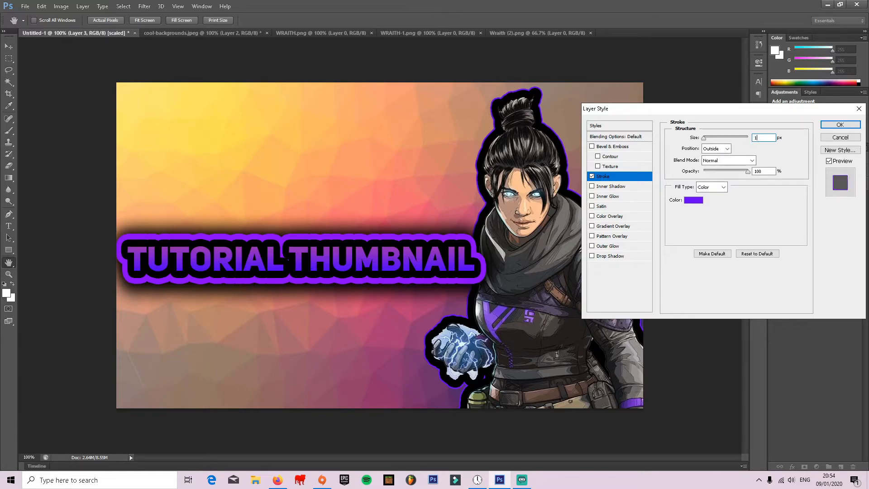
- Set the character's blue-violet stroke size to 19 px and apply the layer style
text(16)
key(BackSpace)
key(BackSpace)
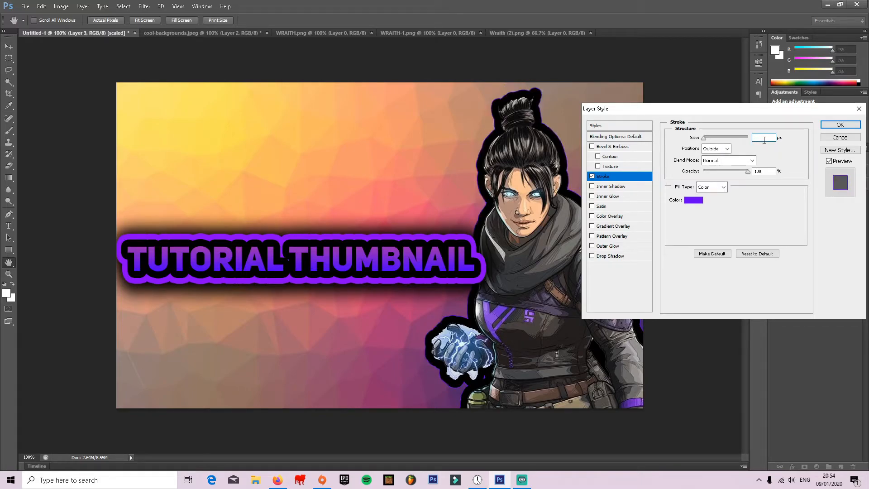
text(19)
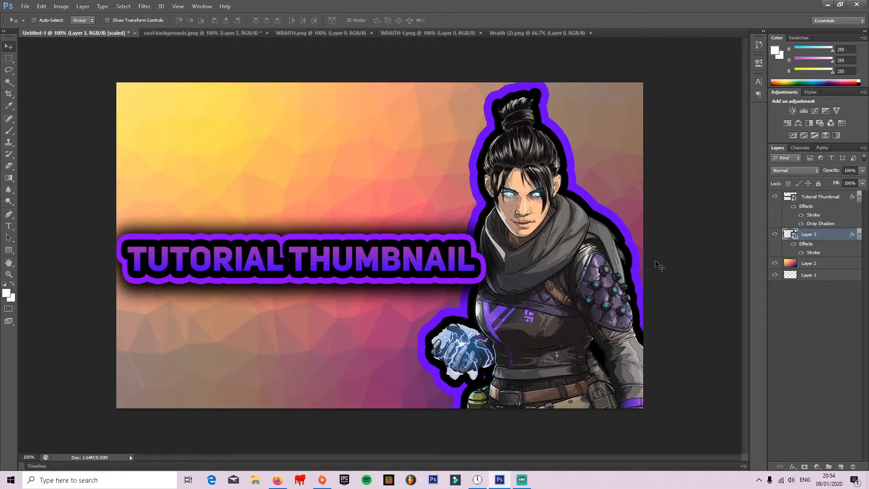
- Add a drop shadow to the character on Layer 3 with 250 px size and about 31% spread
right_click(807, 236)
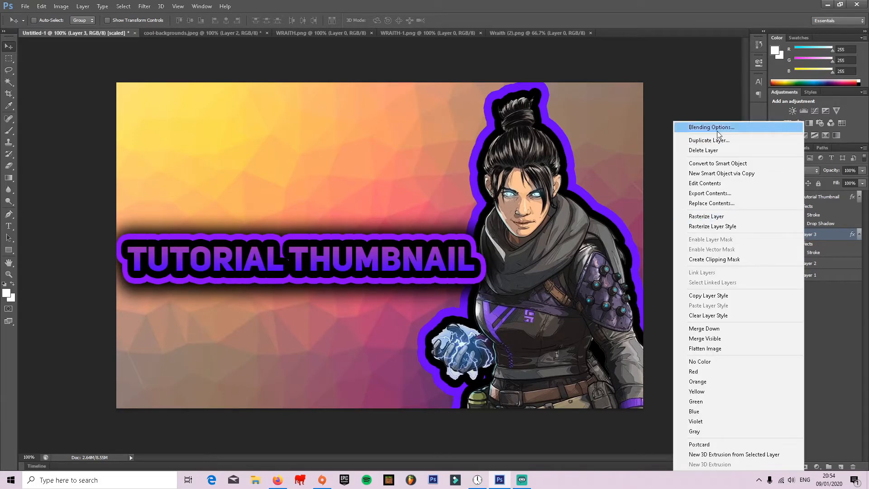
click(719, 127)
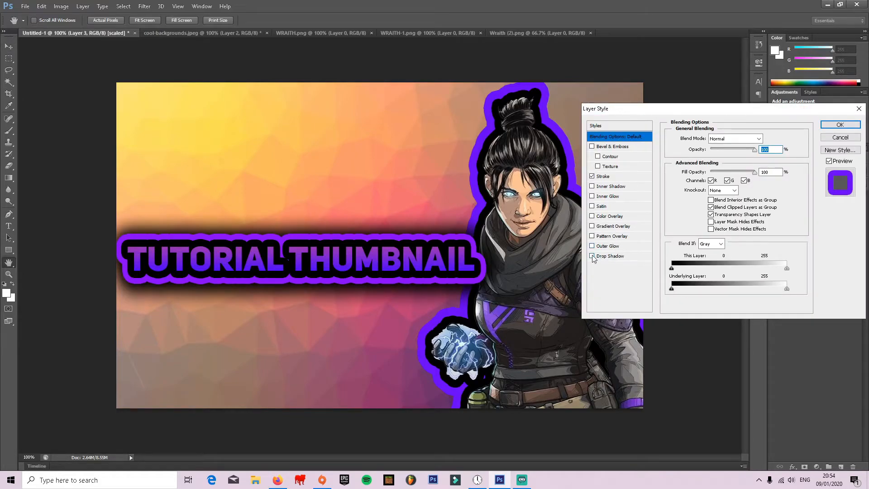
click(616, 256)
mouse_move(705, 187)
mouse_down()
mouse_move(723, 187)
mouse_move(719, 201)
mouse_move(784, 202)
mouse_move(719, 191)
mouse_up()
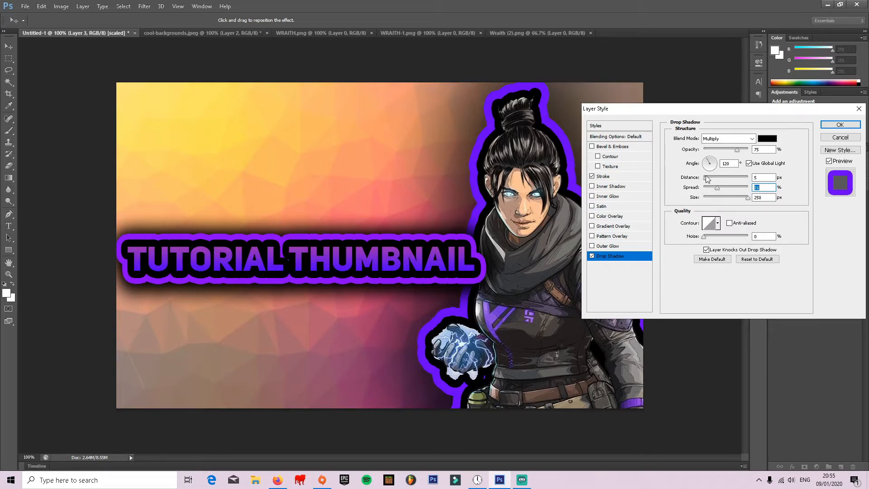
click(840, 124)
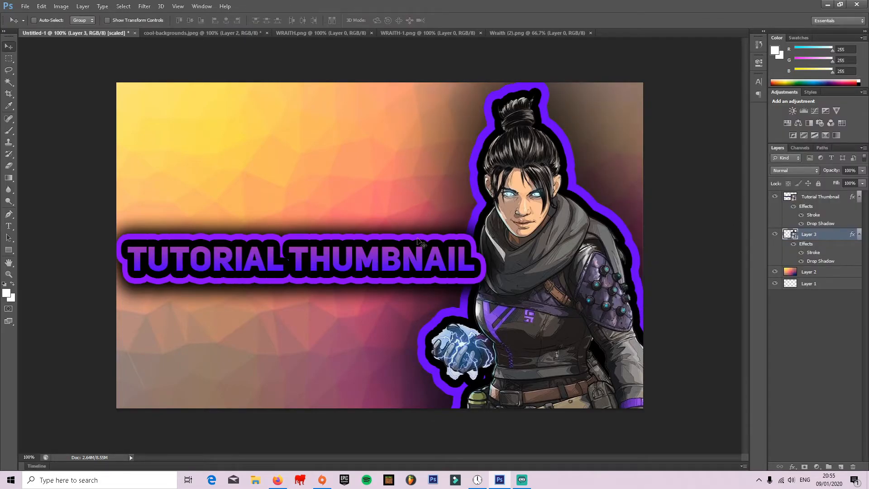
- Open GFX Assets (1) from the GFX Assets folder of the desktop's Apex Legends GFX Pack (By Zortec)
click(25, 9)
click(40, 26)
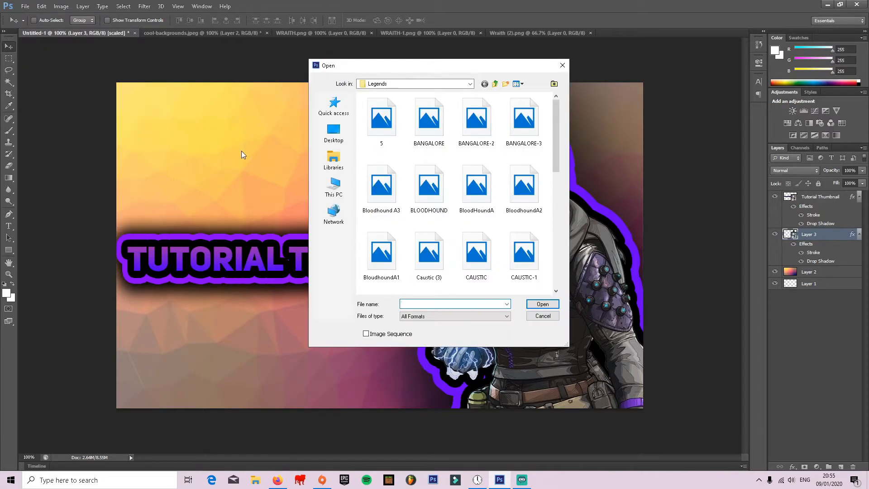
click(334, 132)
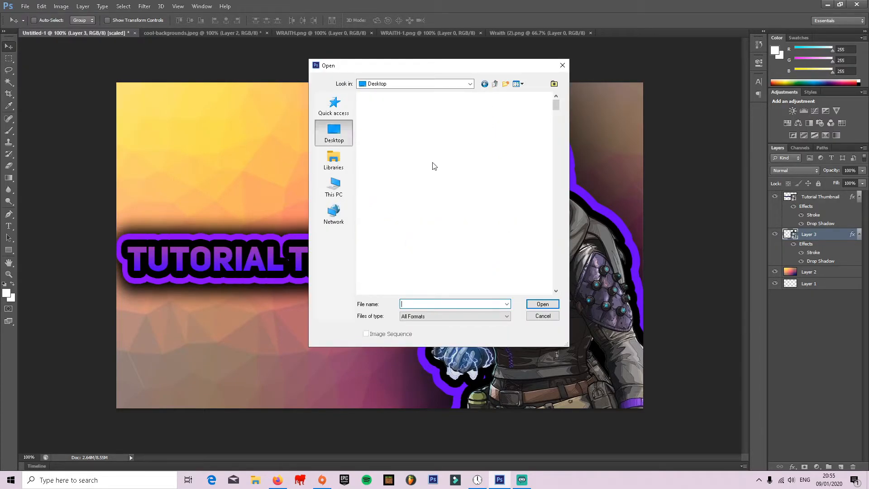
scroll(433, 165, down, 5)
scroll(434, 165, down, 6)
scroll(408, 131, up, 1)
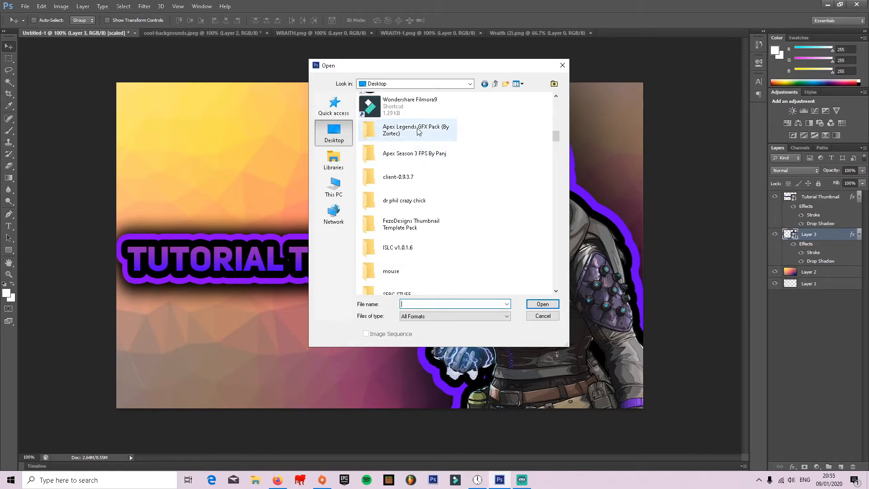
double_click(409, 130)
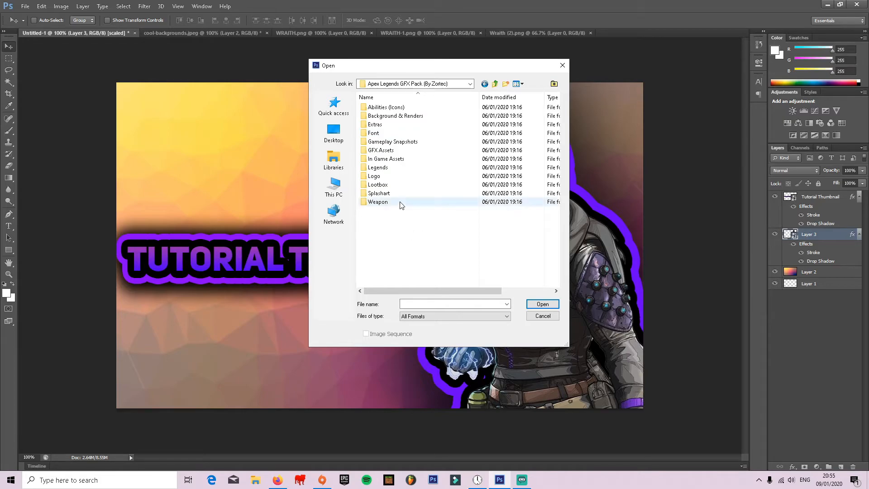
double_click(397, 153)
scroll(411, 197, down, 3)
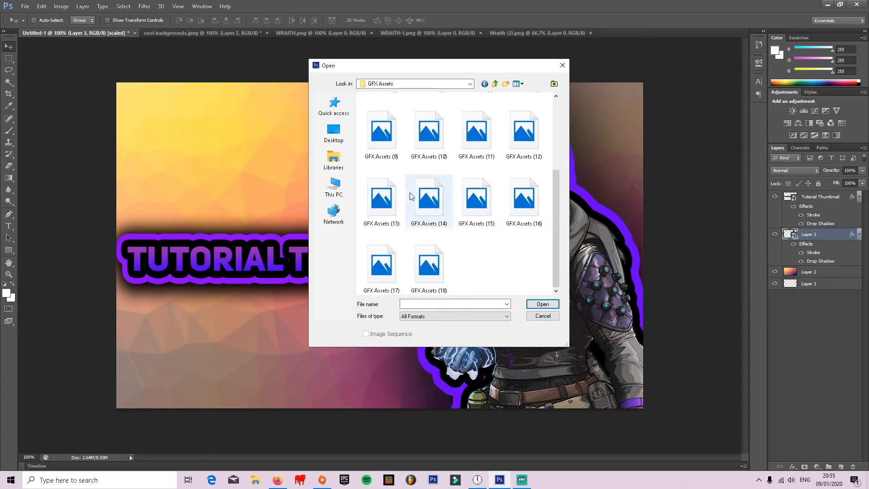
scroll(398, 182, up, 3)
double_click(383, 127)
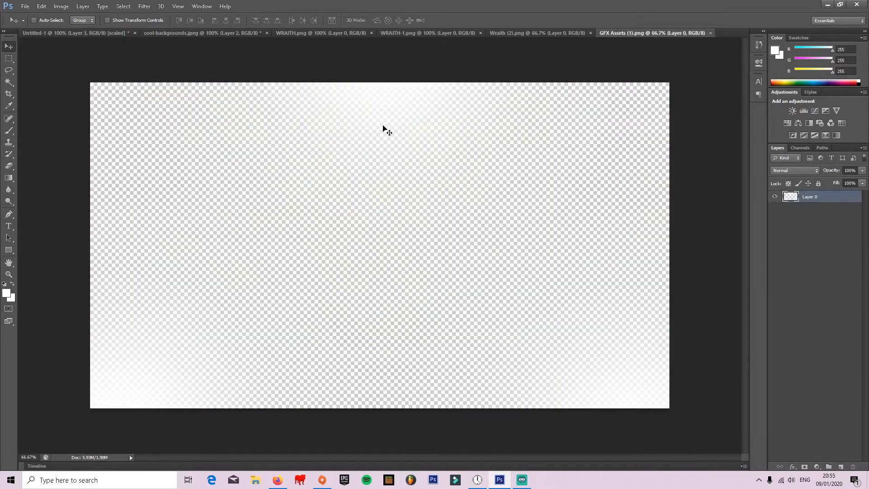
- Open GFX Assets (2) and GFX Assets (3) from the same folder to examine their overlays
click(26, 7)
click(41, 25)
double_click(428, 123)
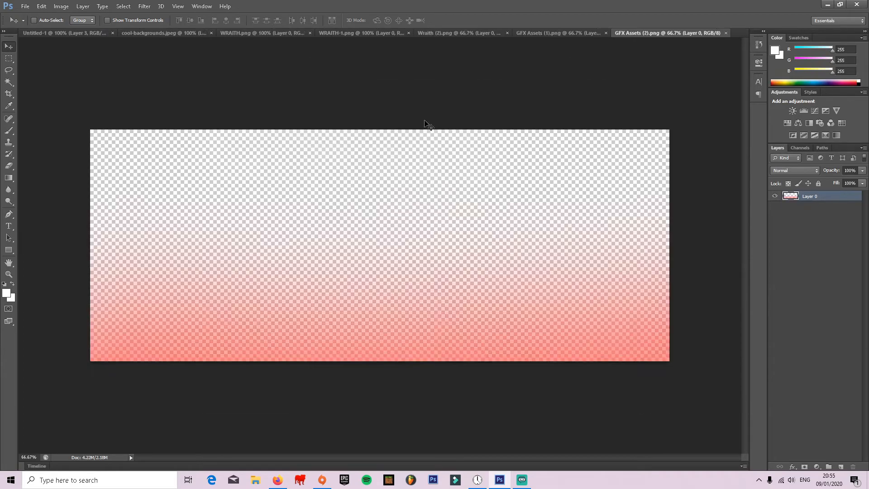
click(25, 6)
click(41, 24)
double_click(473, 120)
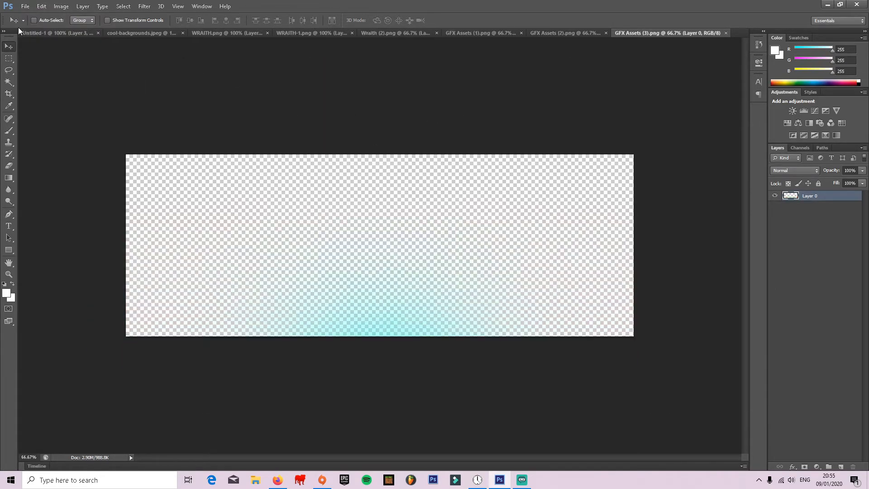
- Open GFX Assets (4) and GFX Assets (6) to examine them as possible additions to the thumbnail
click(26, 6)
click(40, 24)
click(523, 118)
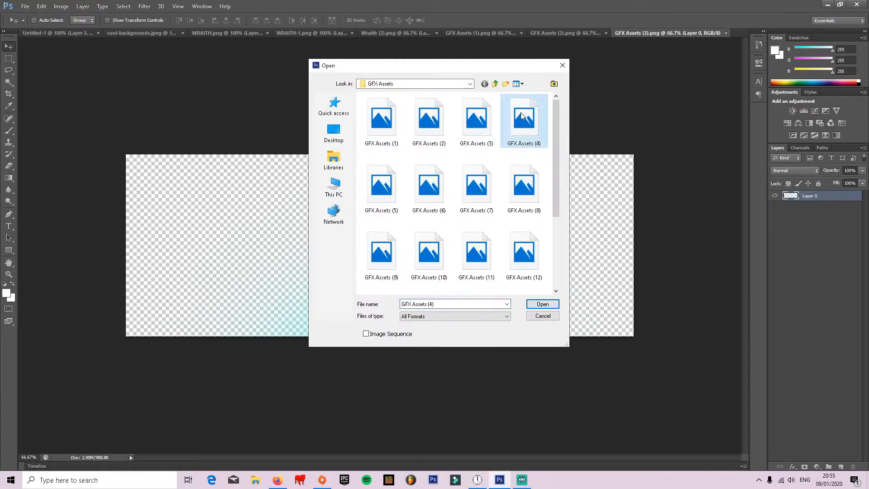
double_click(524, 118)
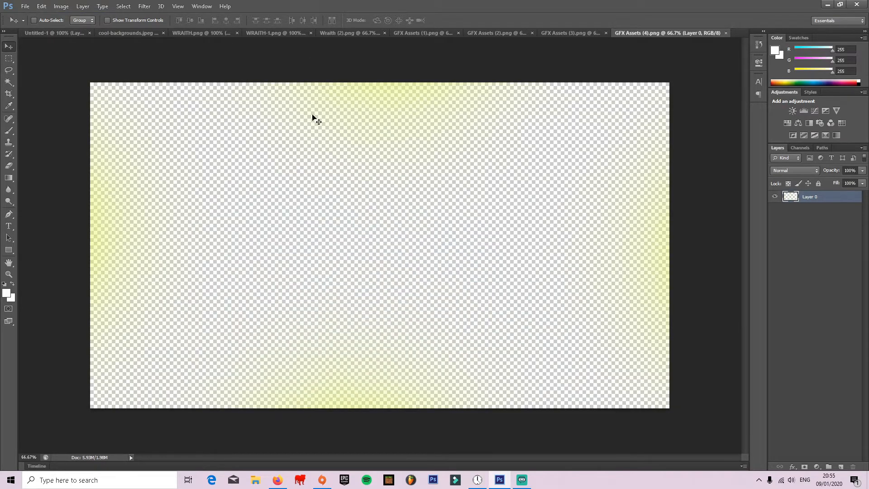
click(26, 7)
click(38, 25)
double_click(431, 193)
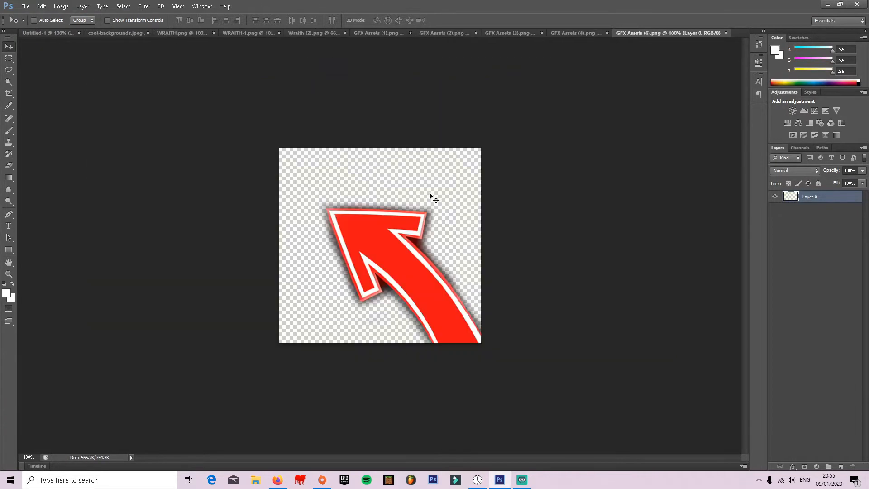
- Open GFX Assets (7) and copy its blue-violet border glow into the thumbnail document, above the character's Layer 3
click(25, 7)
click(31, 23)
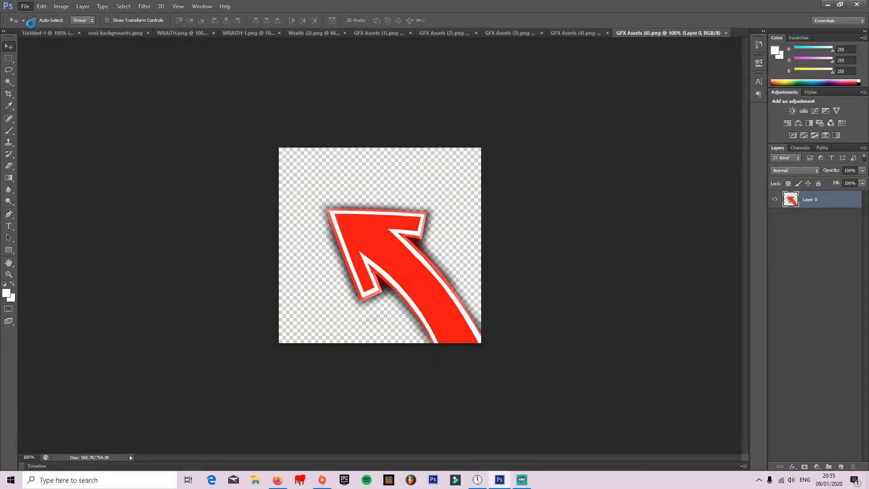
double_click(477, 187)
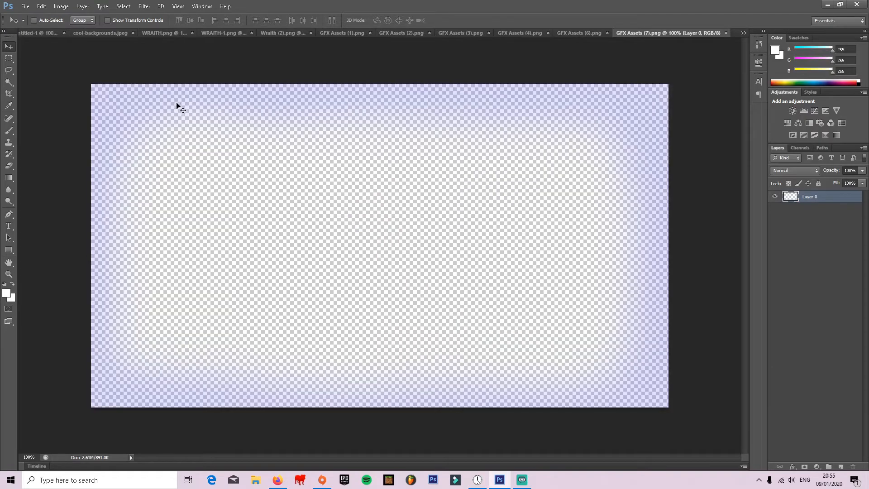
drag(205, 105, 257, 99)
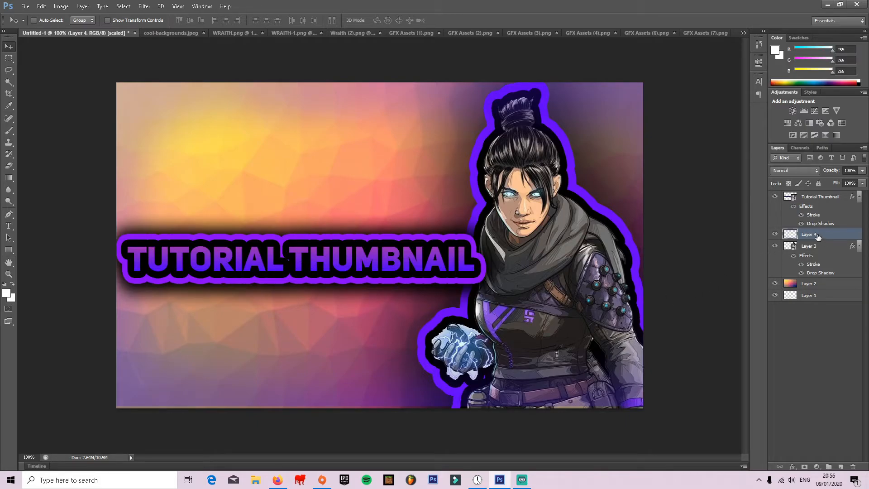
- Resize the border glow on Layer 4 with Free Transform to match the canvas width and height, and apply it
key(ctrl+t)
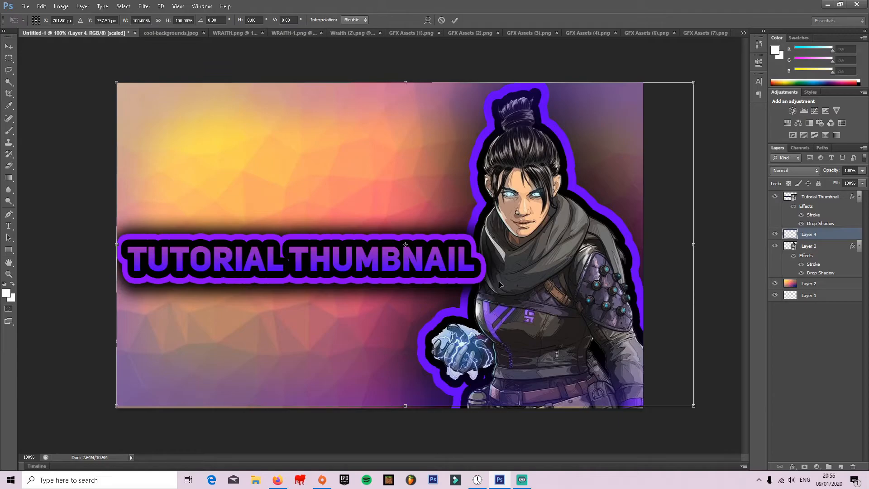
drag(690, 244, 642, 245)
drag(381, 407, 379, 409)
click(8, 46)
click(408, 177)
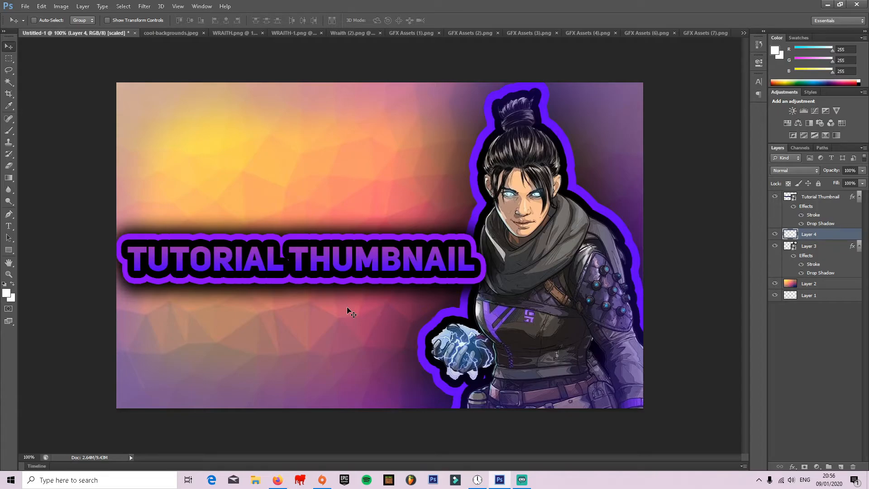
- Start a new text line near the canvas's lower-left corner with the font size set to 25 pt
click(8, 225)
click(156, 385)
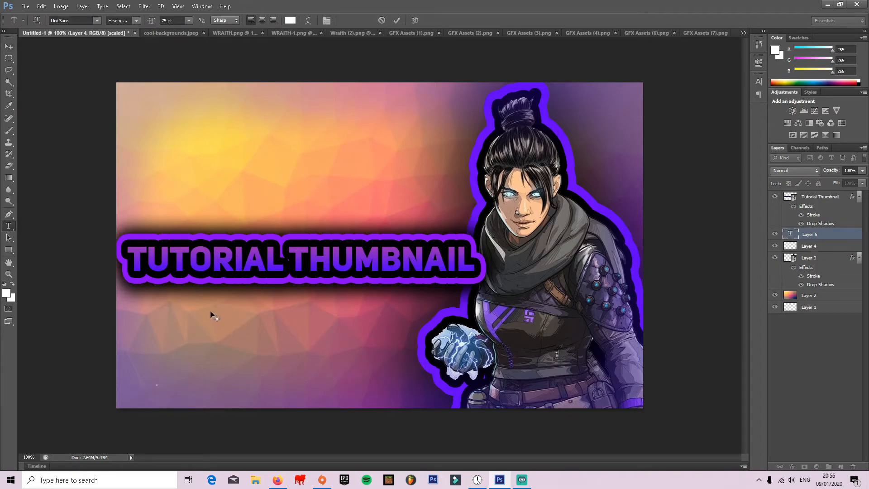
click(176, 20)
key(Return)
text(ERR)
key(BackSpace)
key(BackSpace)
key(BackSpace)
click(176, 20)
text(25)
key(Return)
- Enter the text EXOTICC and position it in the bottom-left corner of the thumbnail
text(WR)
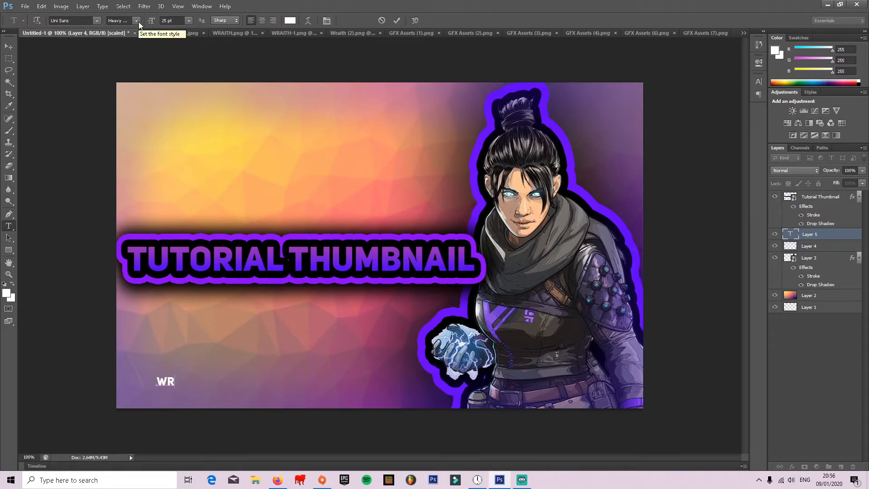
key(BackSpace)
key(BackSpace)
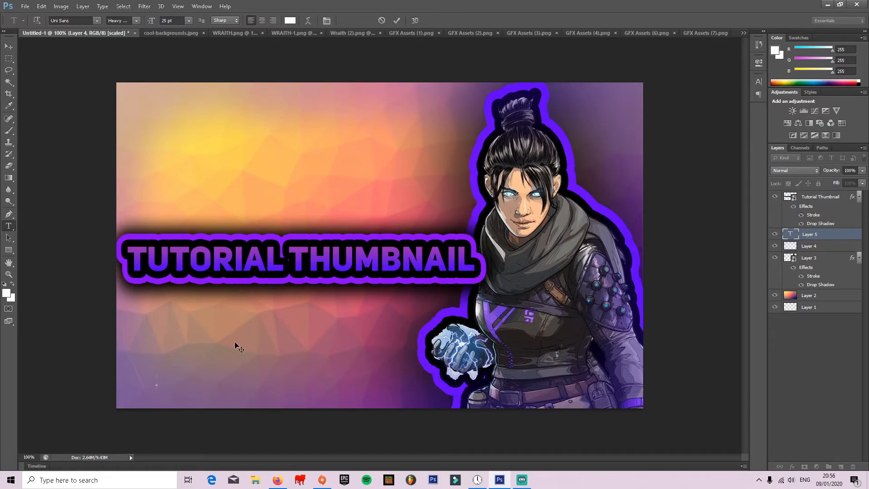
text(EXOTICC)
click(9, 46)
drag(175, 386, 150, 400)
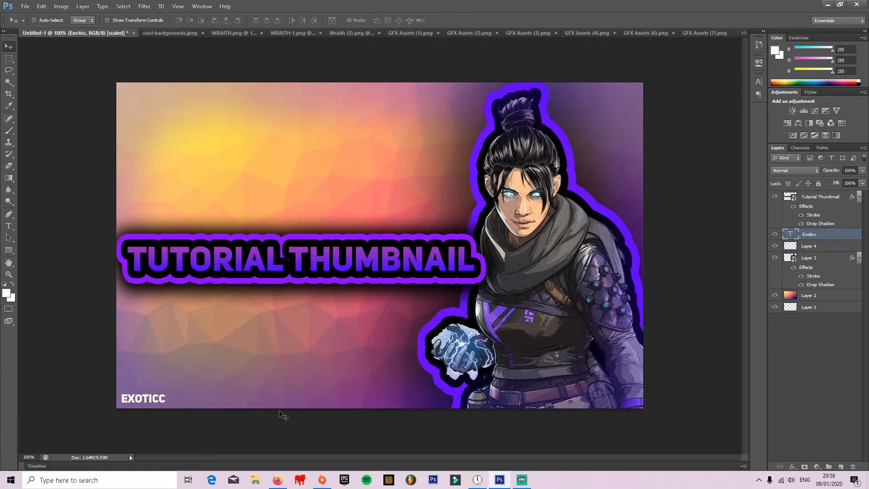
- Add a drop shadow to the EXOTICC text layer through its layer style, without an outer glow
right_click(822, 234)
click(760, 118)
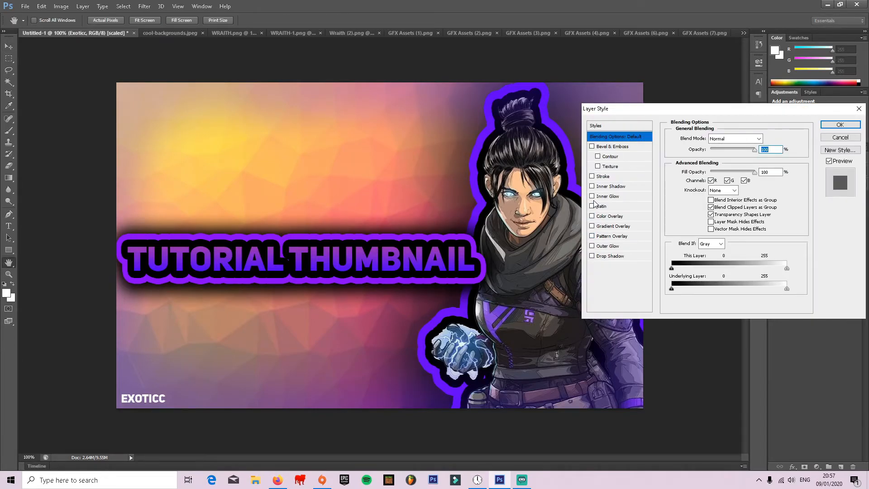
click(592, 256)
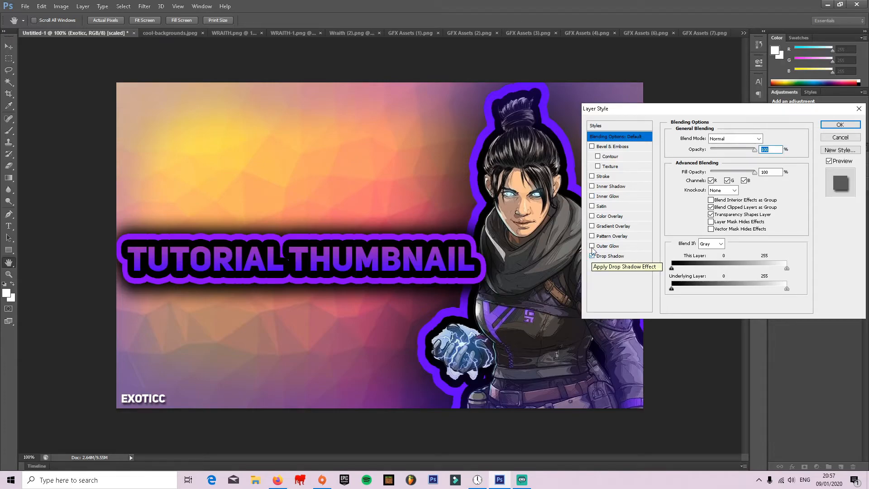
click(592, 247)
click(592, 246)
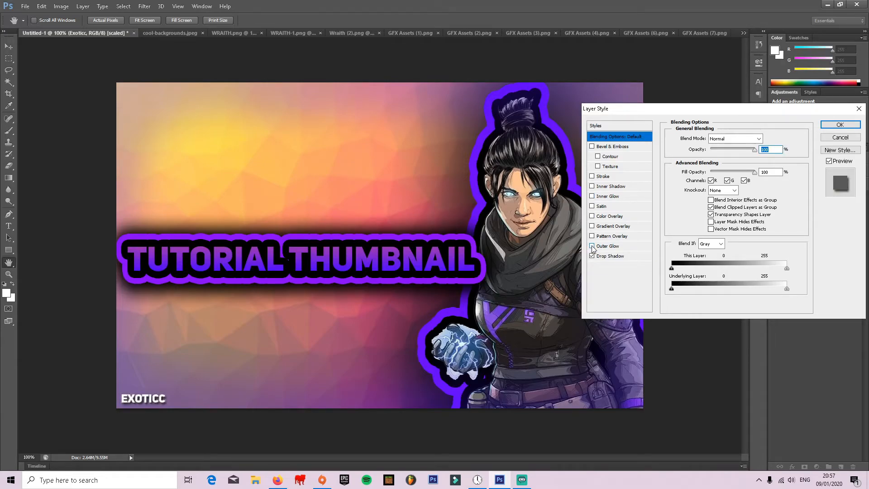
- Add a gradient overlay to the EXOTICC text with its starting colour stop set to violet 9102ff
click(592, 227)
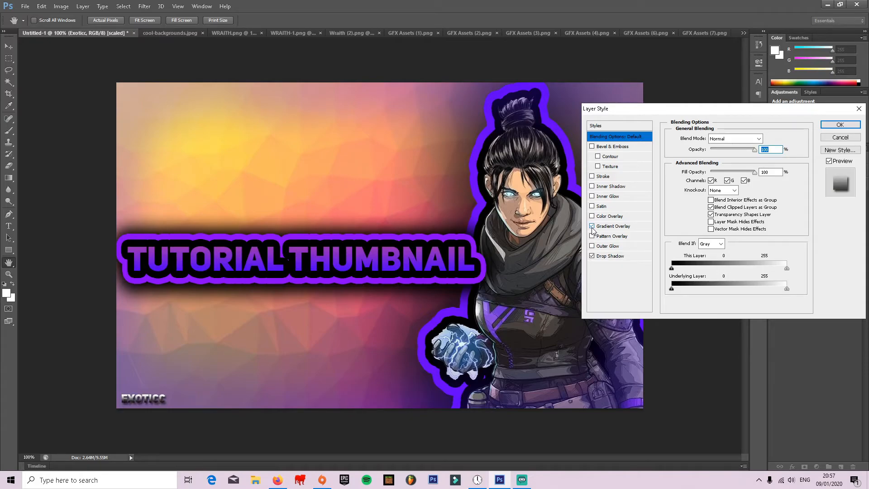
click(606, 226)
click(736, 160)
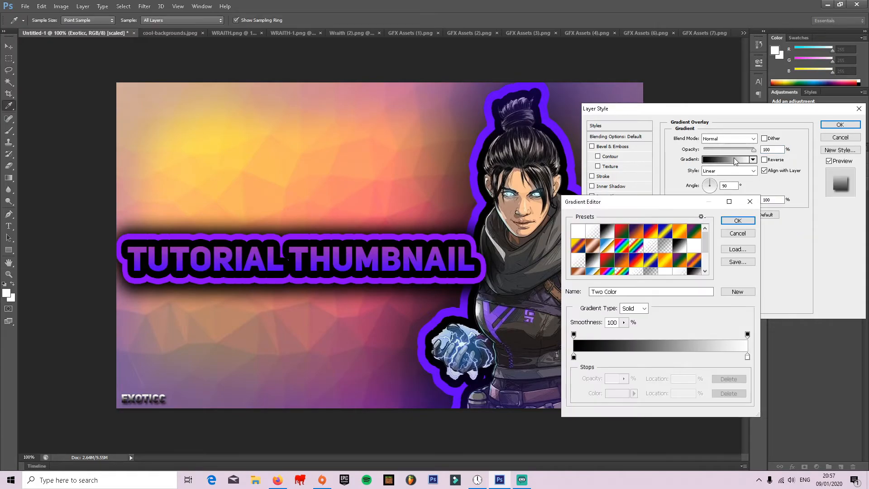
double_click(574, 357)
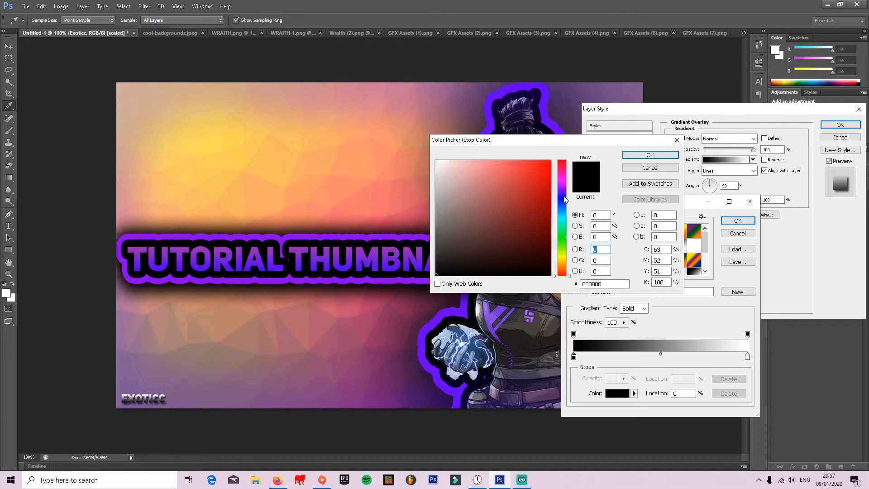
click(562, 189)
click(551, 161)
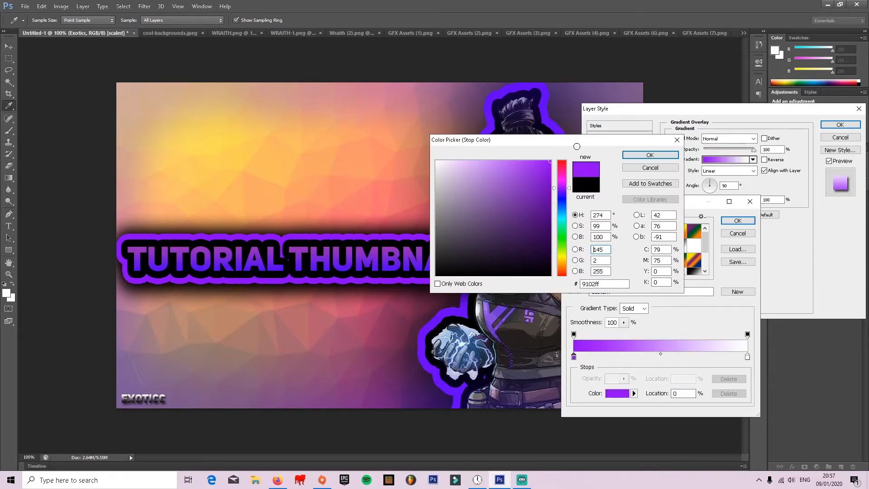
click(640, 156)
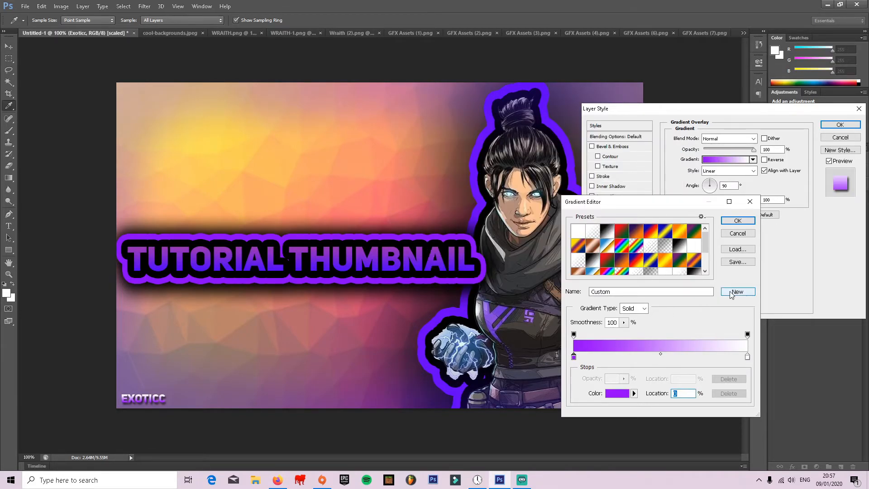
- Set the gradient's end colour stop to a pinkish purple, add a stroke to the EXOTICC text, and apply the layer style
double_click(747, 356)
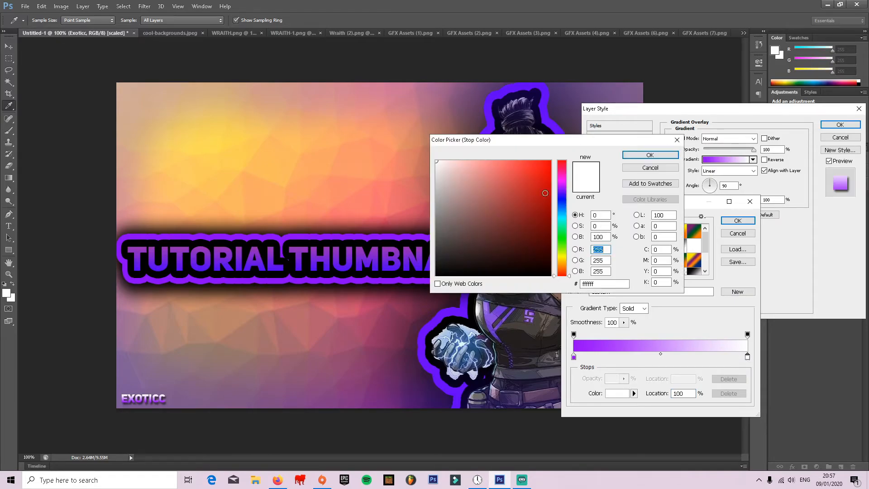
click(561, 190)
click(518, 192)
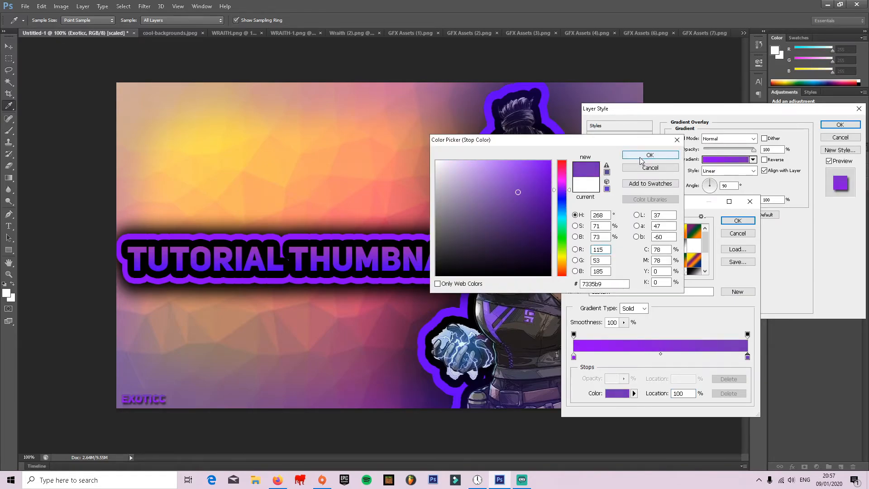
mouse_move(508, 199)
mouse_down()
mouse_move(539, 192)
mouse_move(512, 210)
mouse_move(550, 161)
mouse_up()
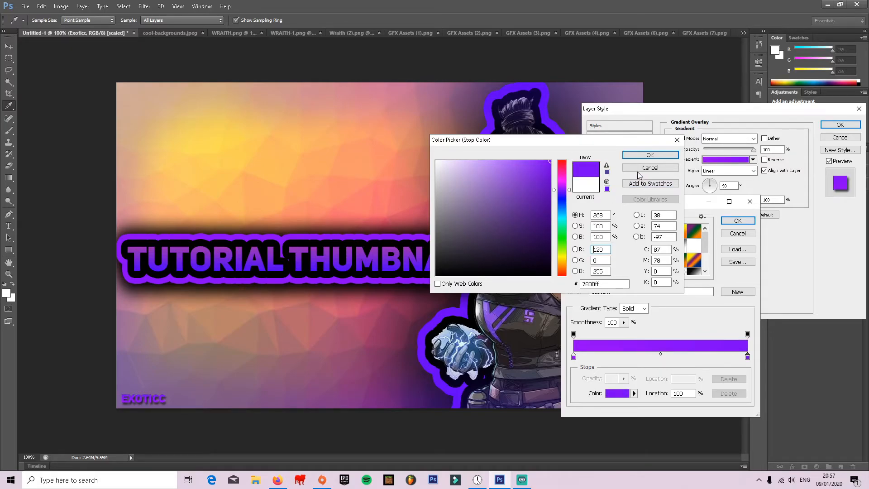
click(562, 182)
click(515, 188)
click(650, 155)
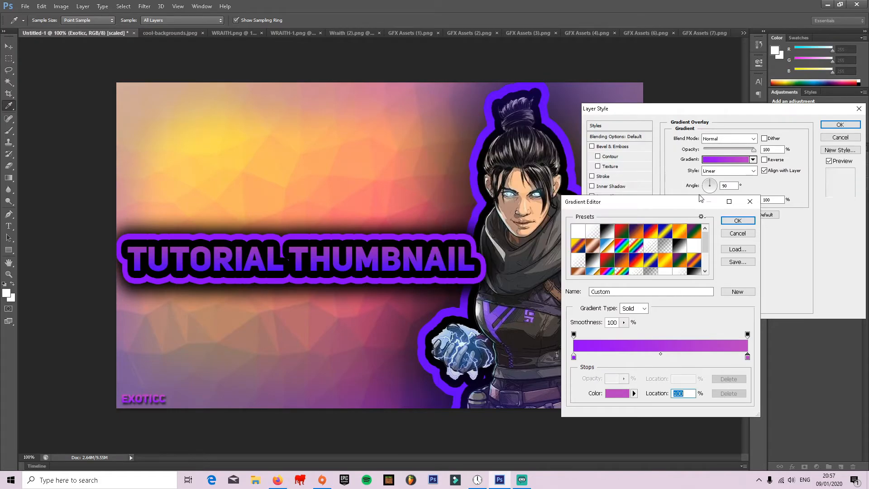
click(737, 221)
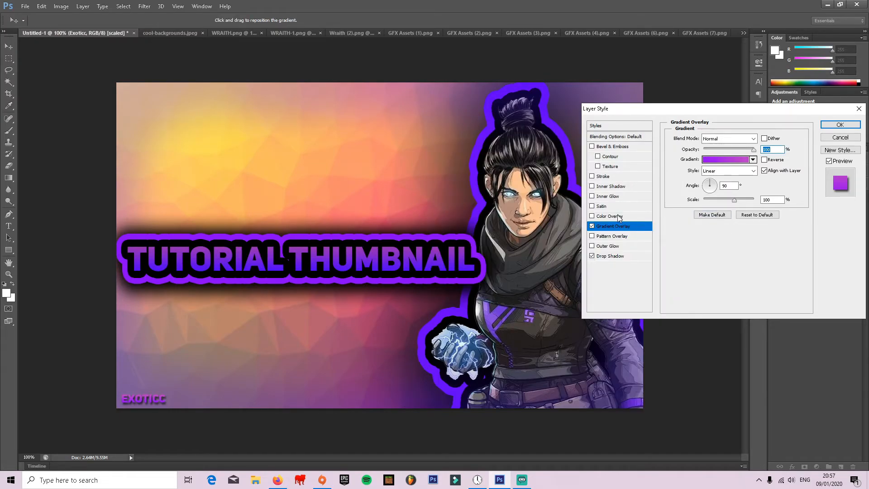
click(592, 177)
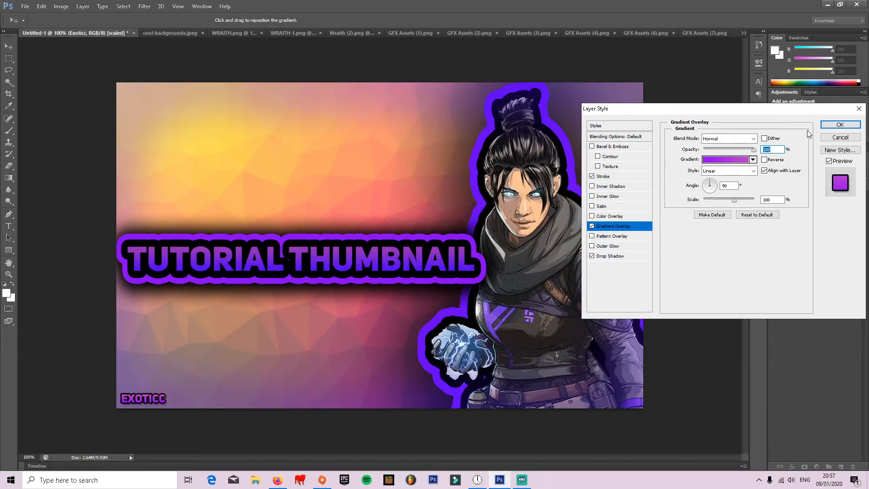
click(840, 125)
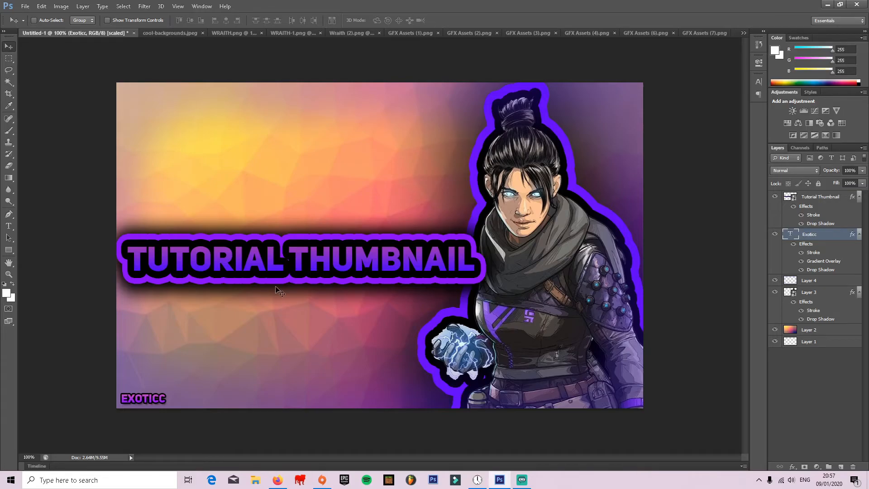
- Narrow the TUTORIAL THUMBNAIL title layer from its right edge with Free Transform so it clears the Wraith's outline, and apply it
click(8, 225)
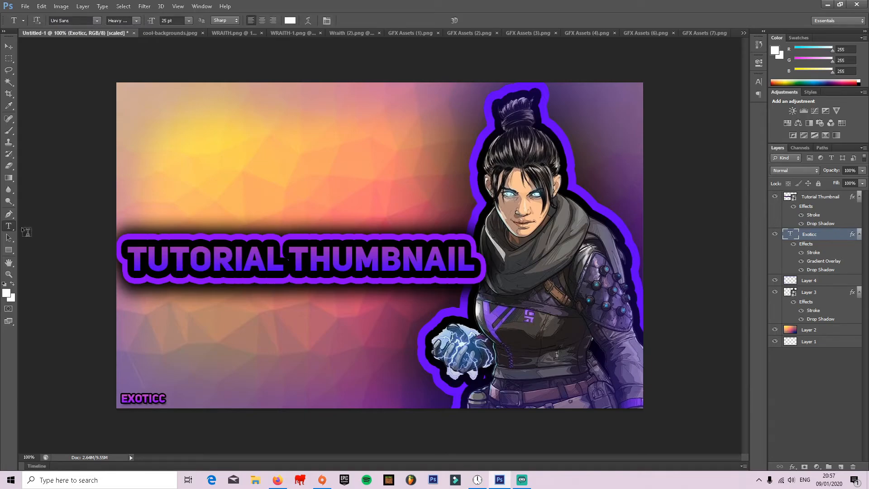
click(10, 46)
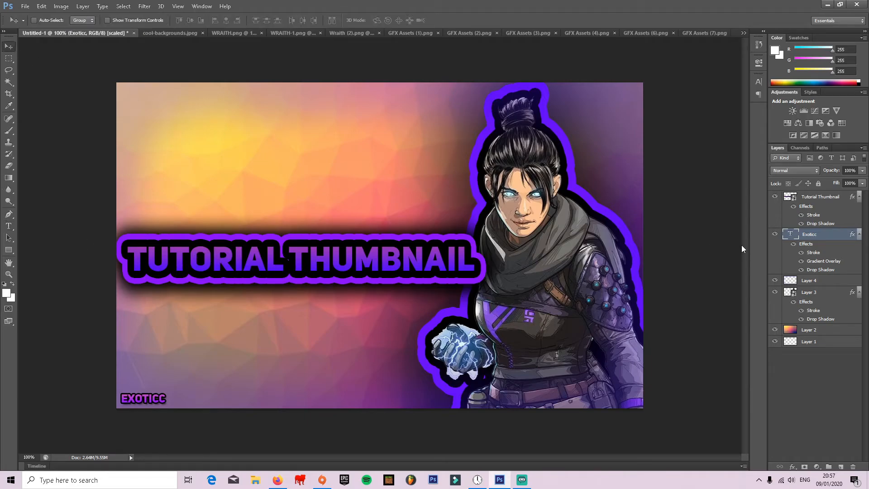
click(821, 200)
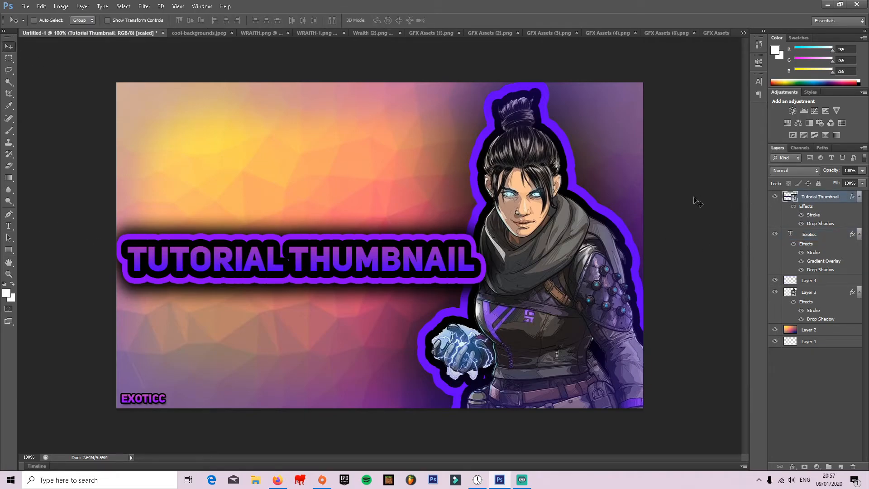
key(ctrl+t)
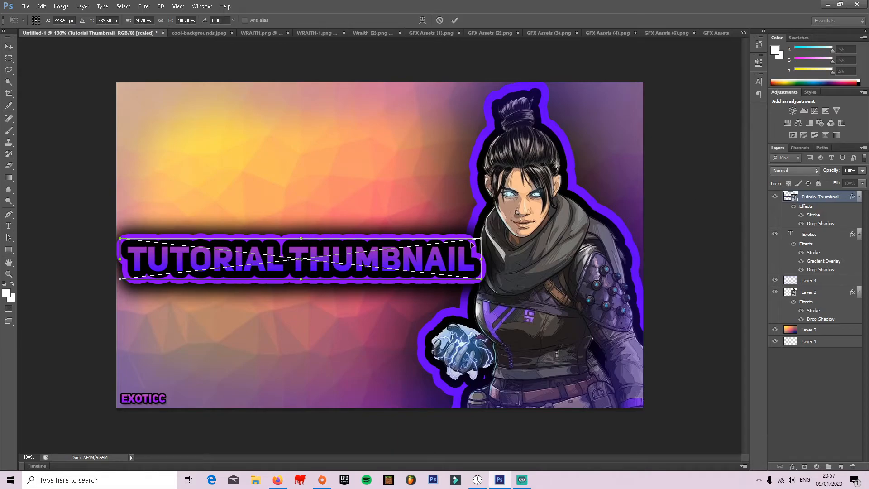
drag(482, 260, 456, 261)
click(9, 48)
click(406, 176)
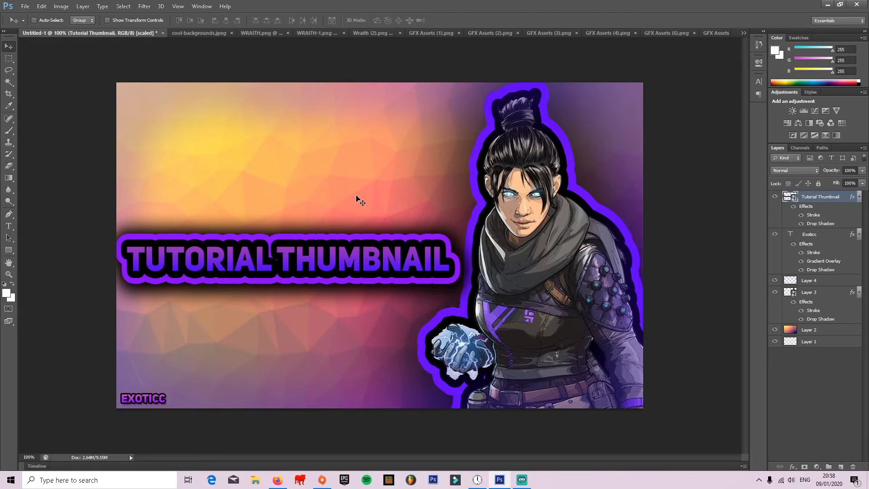
- Find the red arrow among the open GFX asset files and place it in the thumbnail below the title, pointing up at it
click(27, 6)
click(228, 76)
click(219, 34)
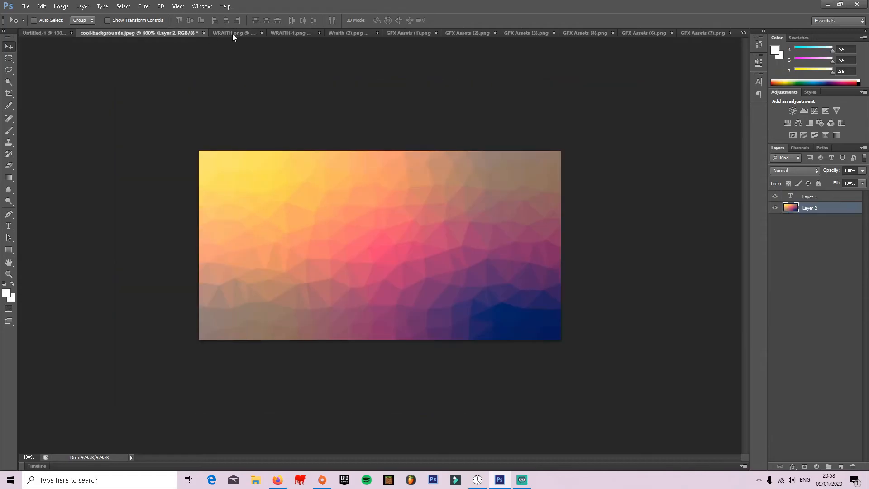
click(241, 33)
click(289, 35)
click(342, 33)
click(399, 31)
click(455, 32)
click(529, 32)
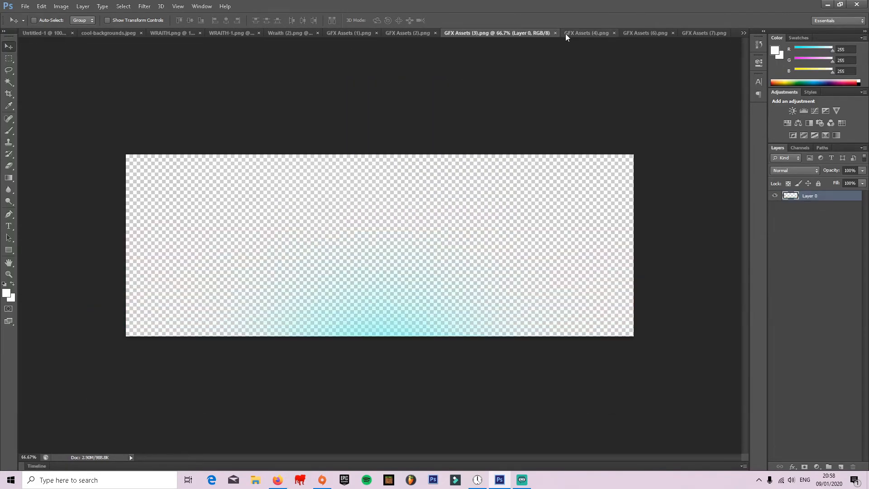
click(621, 33)
click(638, 33)
drag(380, 231, 331, 345)
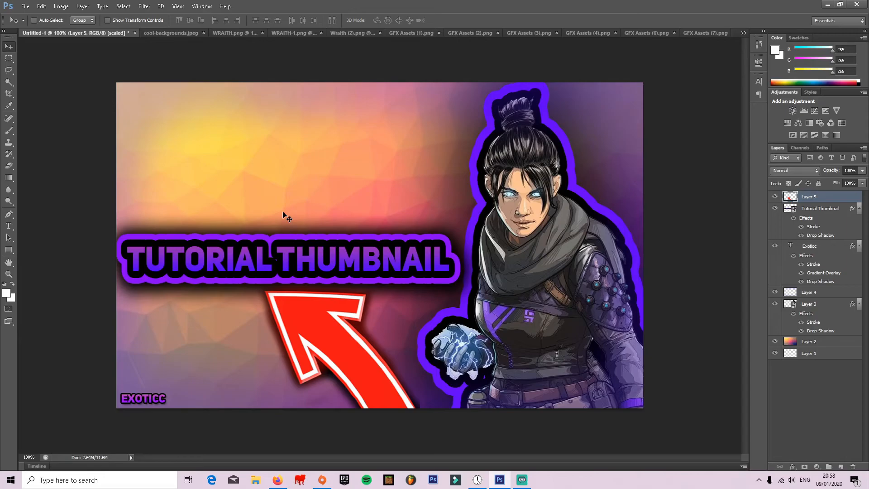
- Collapse the layer effects lists, select all layers from Layer 1 to Layer 5, and merge them into one layer
click(859, 208)
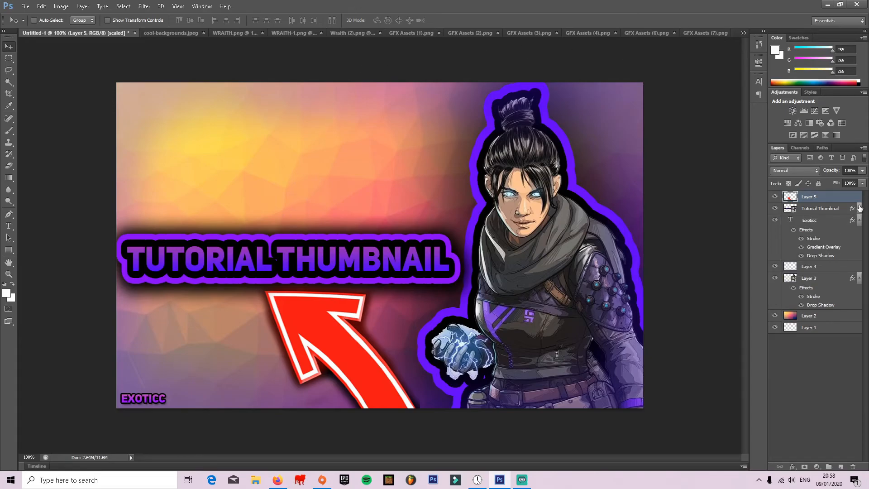
click(859, 221)
click(859, 243)
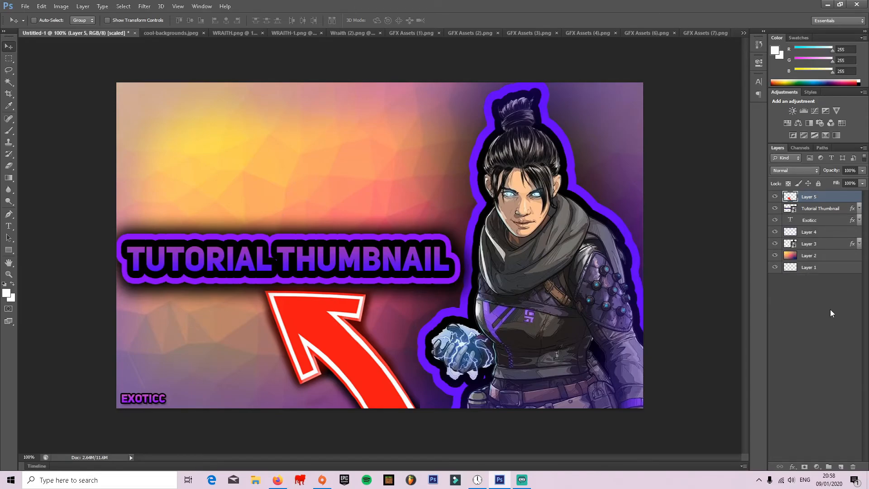
drag(824, 268, 811, 199)
right_click(811, 199)
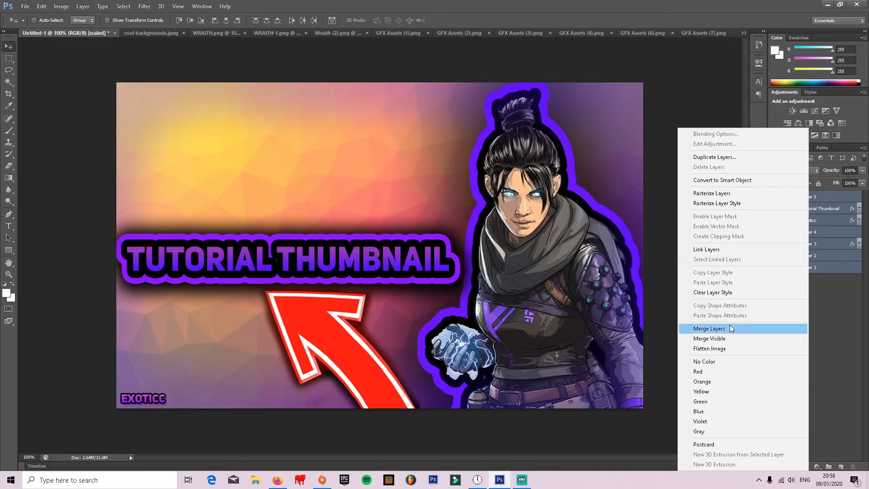
click(709, 328)
click(768, 280)
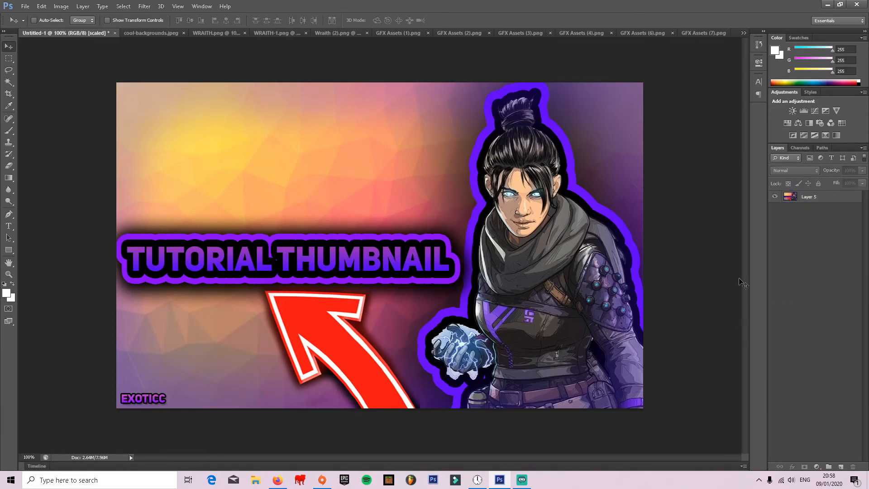
click(403, 263)
click(438, 175)
click(433, 199)
click(445, 175)
click(397, 251)
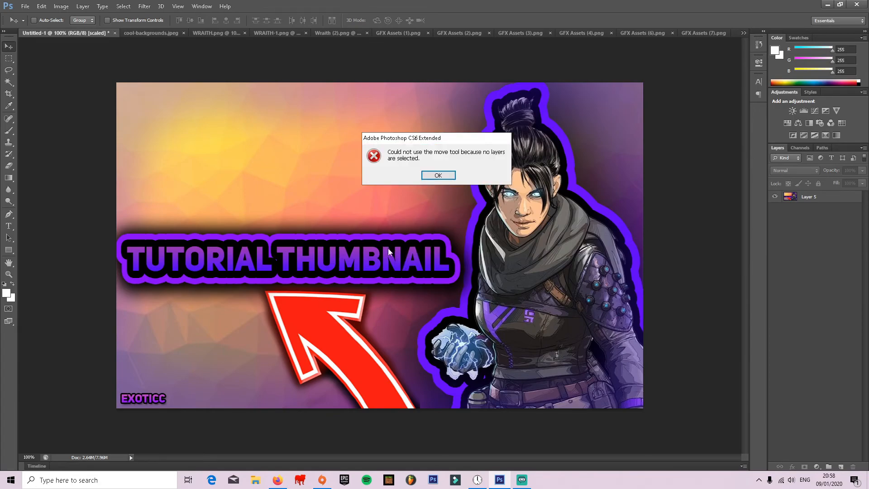
click(446, 177)
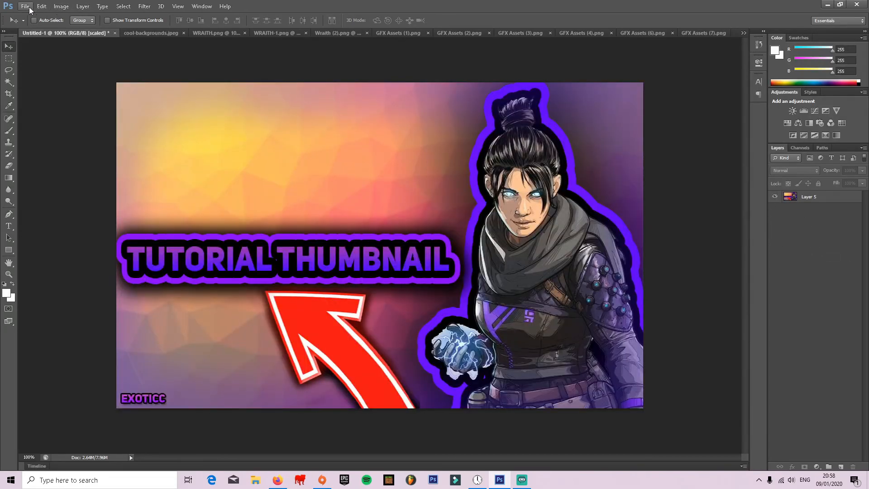
- Save the thumbnail to the Desktop as a PNG named Tutorial Thumbnail USE IT, with smallest/slow compression and no interlacing
click(25, 6)
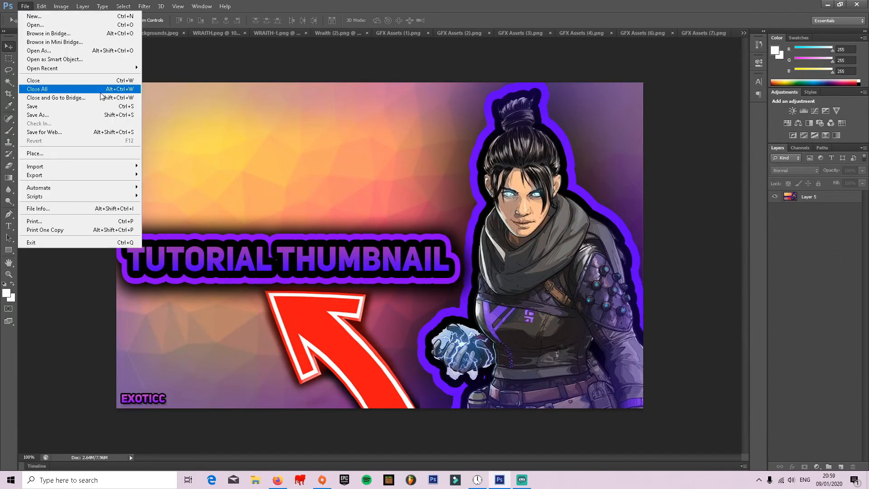
click(50, 115)
click(331, 129)
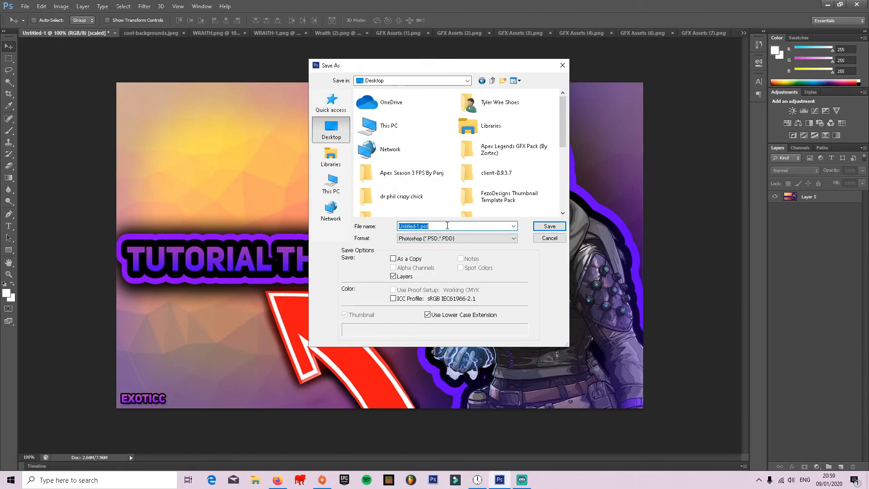
key(BackSpace)
text(Tutor)
key(BackSpace)
key(BackSpace)
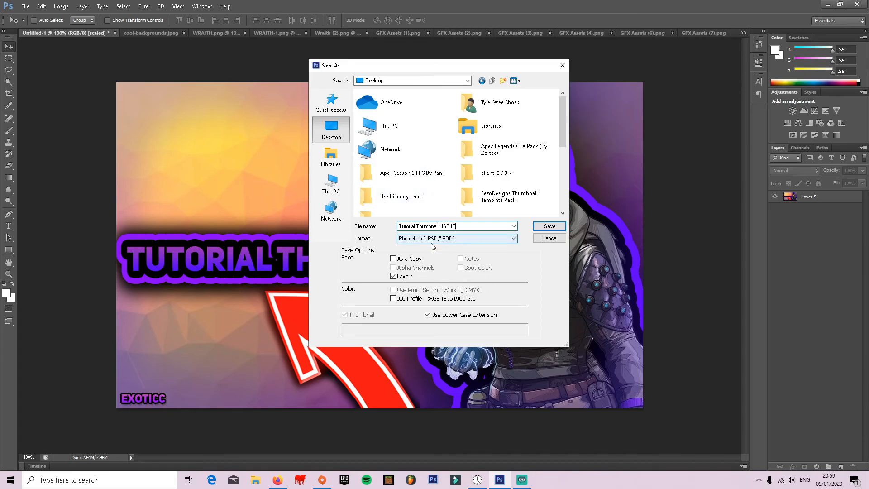
click(472, 239)
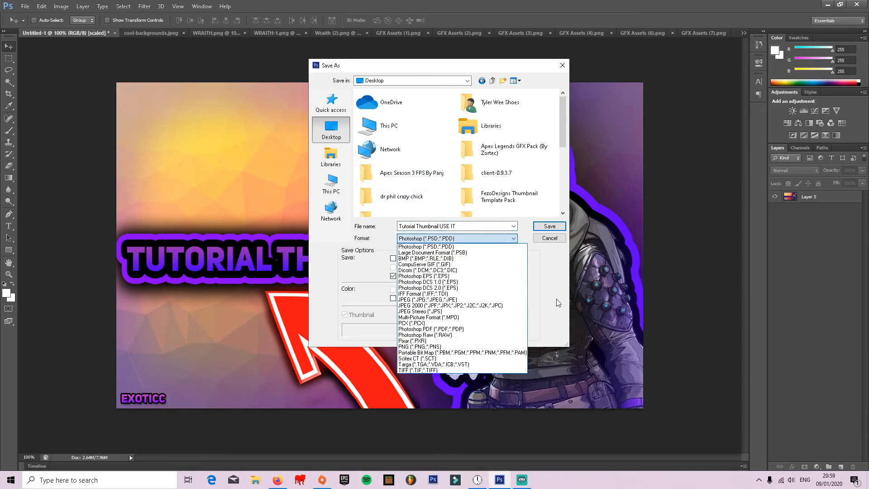
click(442, 347)
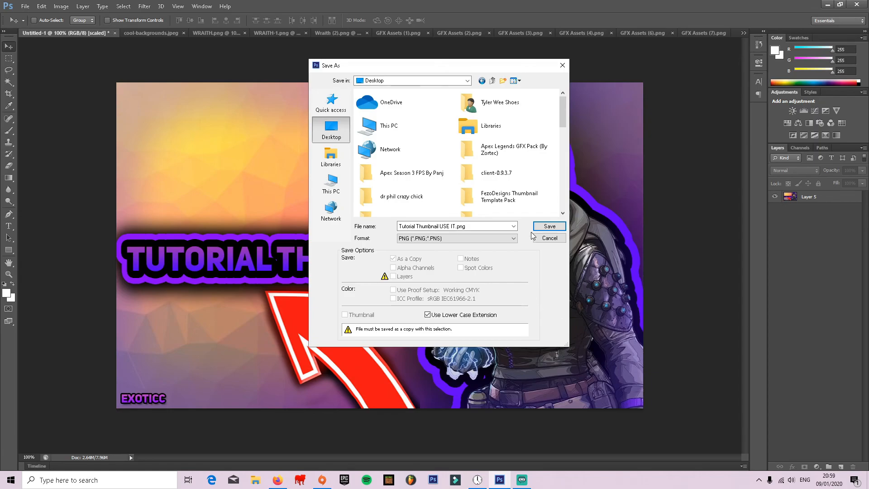
click(549, 226)
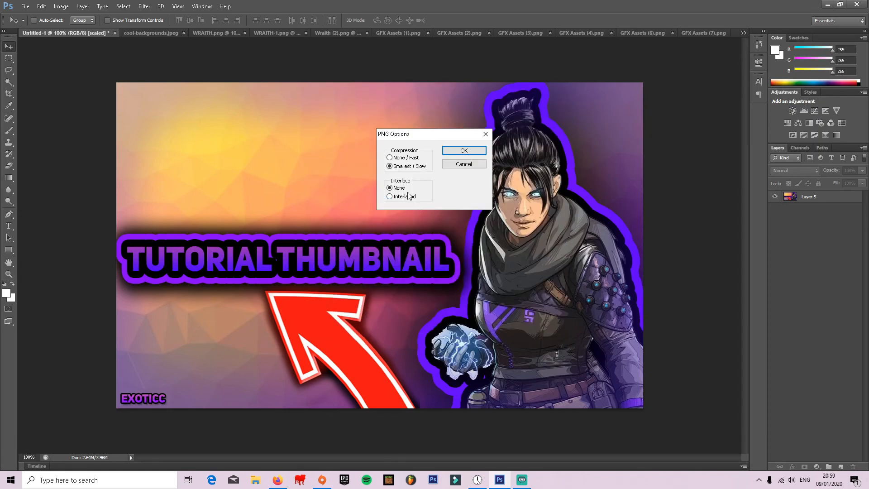
click(471, 151)
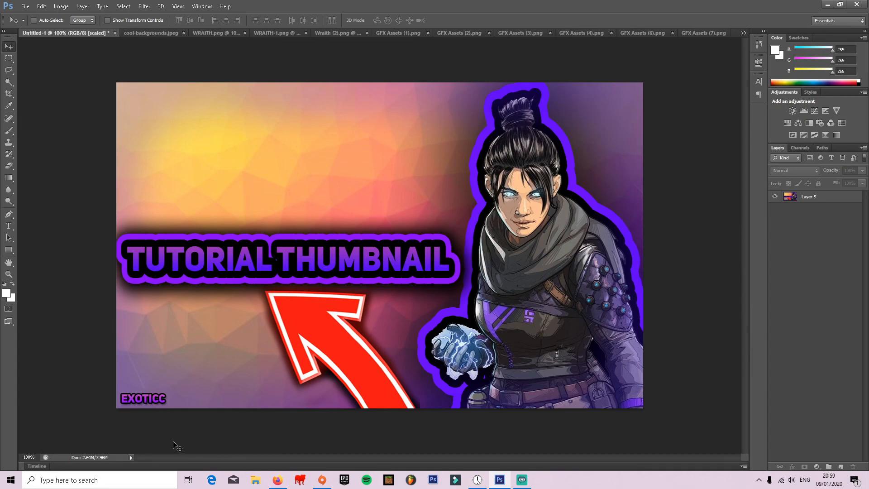
- Quit Photoshop, saving the changes to cool-backgrounds and Untitled-1 as Photoshop files with Maximize Compatibility on
click(857, 4)
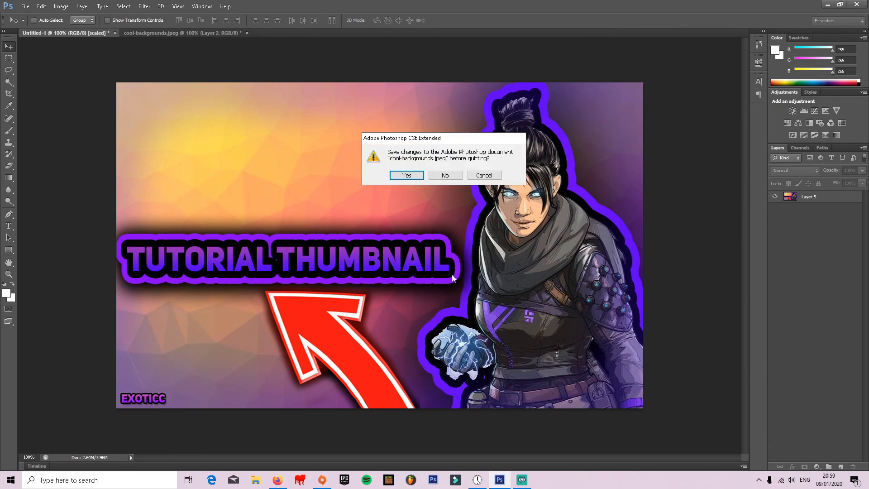
click(409, 175)
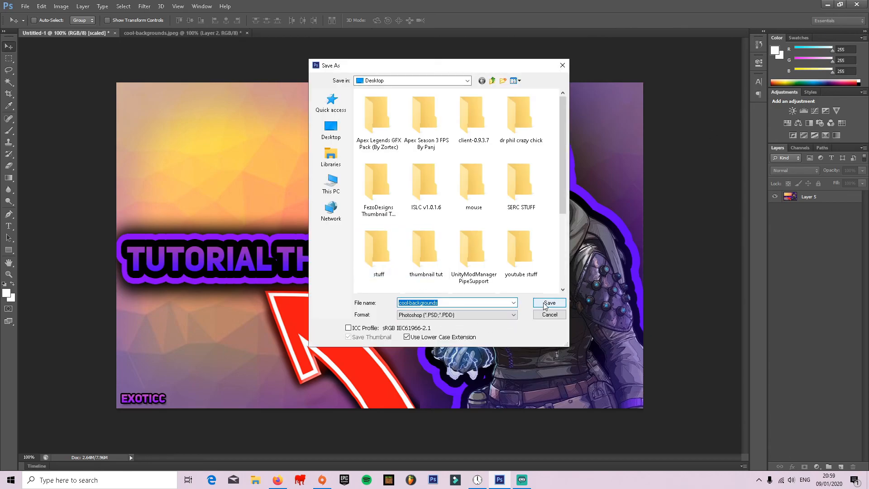
click(549, 302)
key(Return)
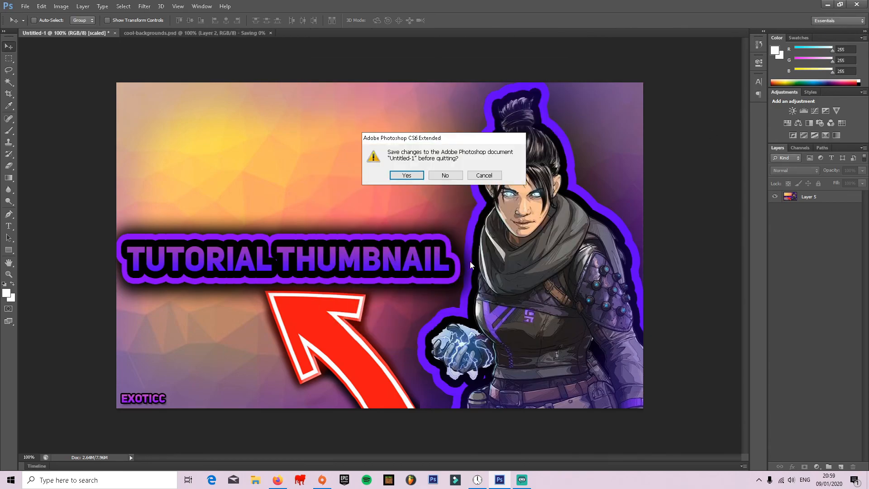
click(418, 179)
click(547, 303)
click(409, 176)
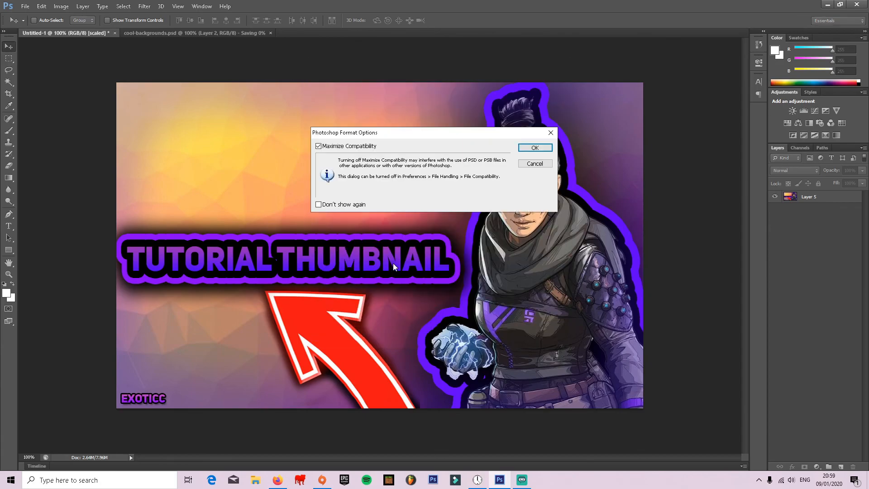
key(Return)
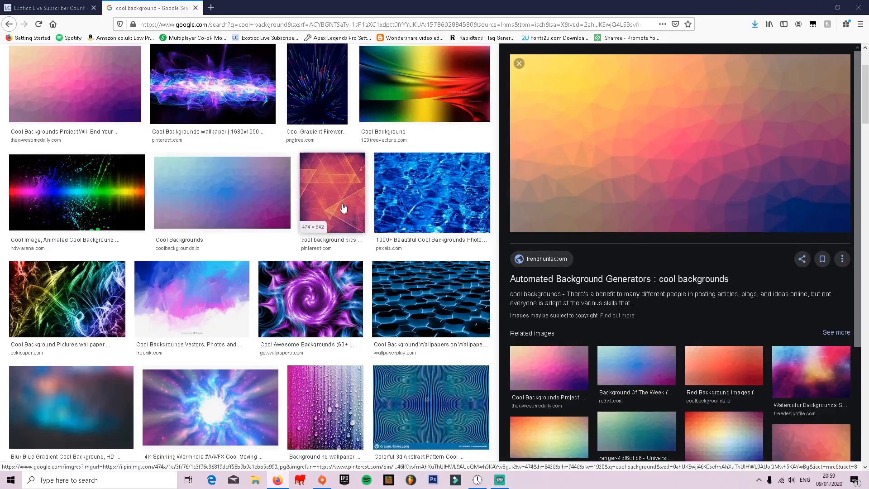